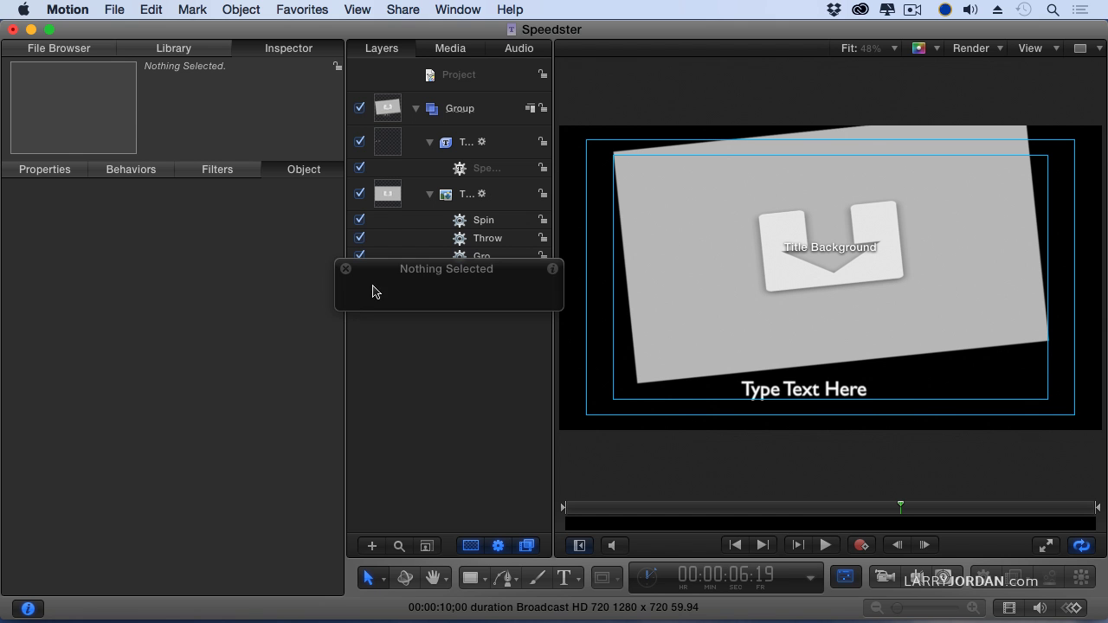
- Move the floating HUD over the Inspector area of the Speedster project
{"action": "left_click_drag", "start_coordinate": [371, 289], "coordinate": [72, 277]}
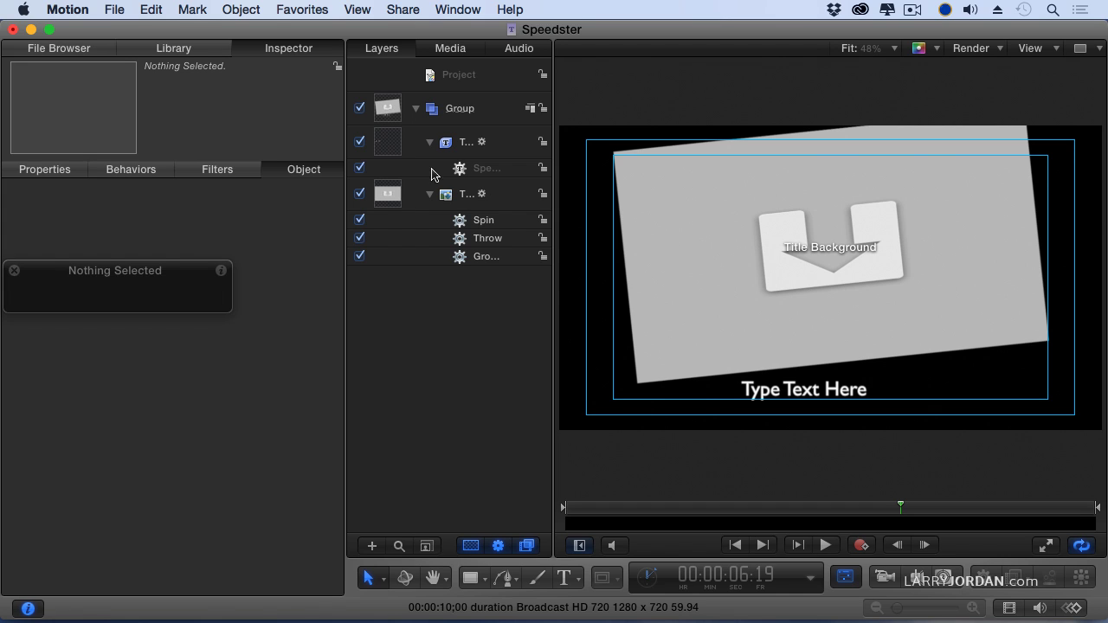
- Add a new group at the bottom of the layer stack and name it Background
{"action": "left_click", "coordinate": [372, 549]}
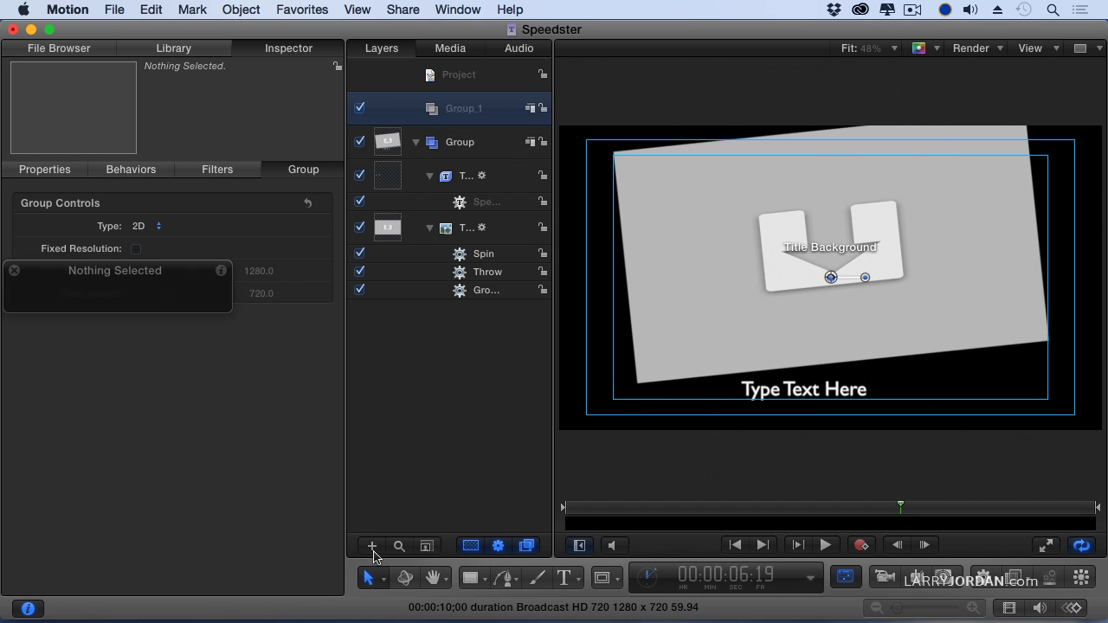
{"action": "left_click_drag", "start_coordinate": [470, 108], "coordinate": [408, 302]}
{"action": "left_click", "coordinate": [459, 286]}
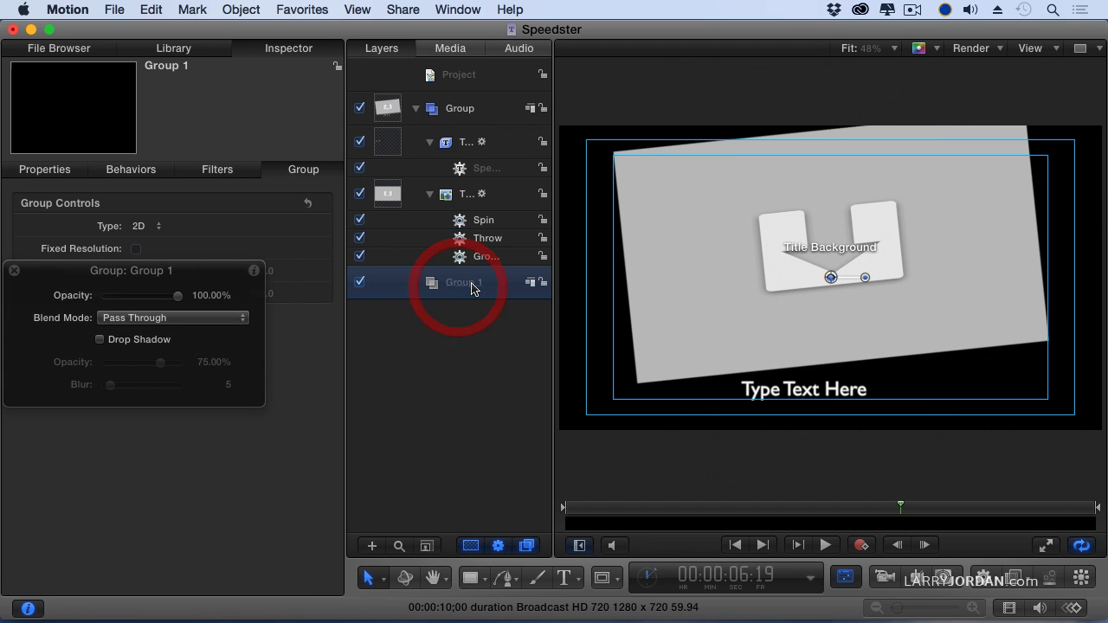
{"action": "double_click", "coordinate": [473, 287]}
{"action": "type", "text": "Background"}
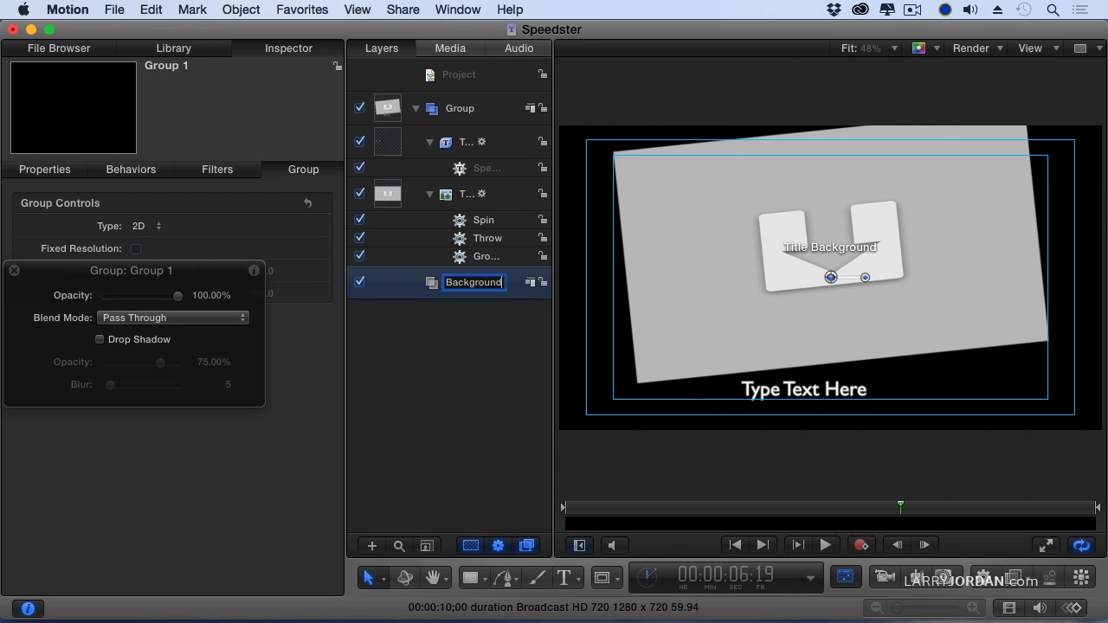
{"action": "key", "text": "Return"}
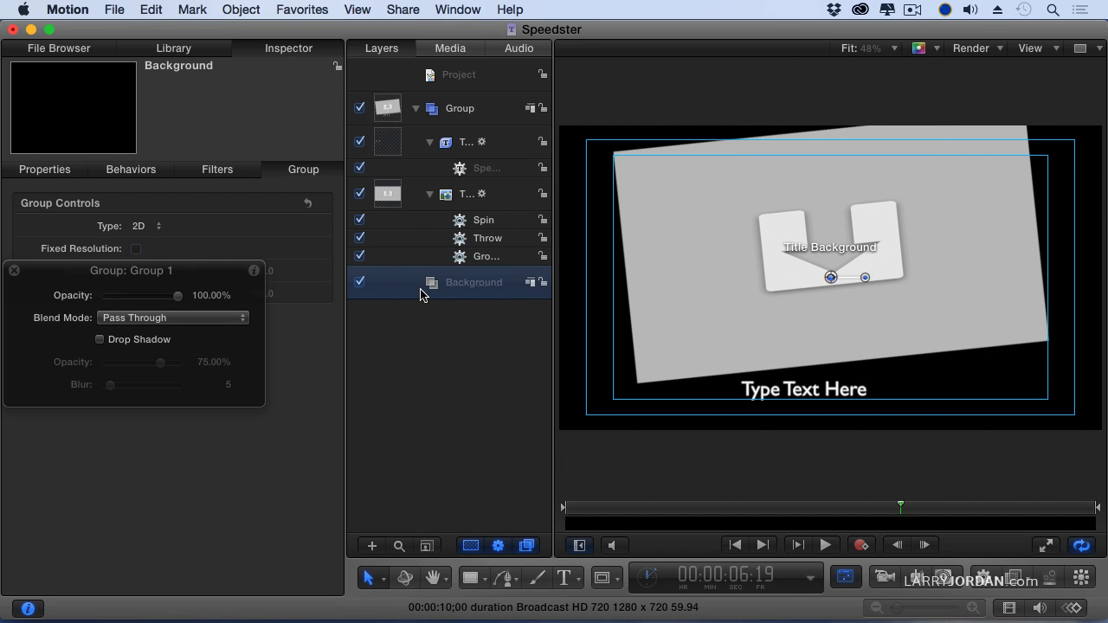
- Hide the title background and title text groups, leaving Background selected
{"action": "left_click", "coordinate": [360, 194]}
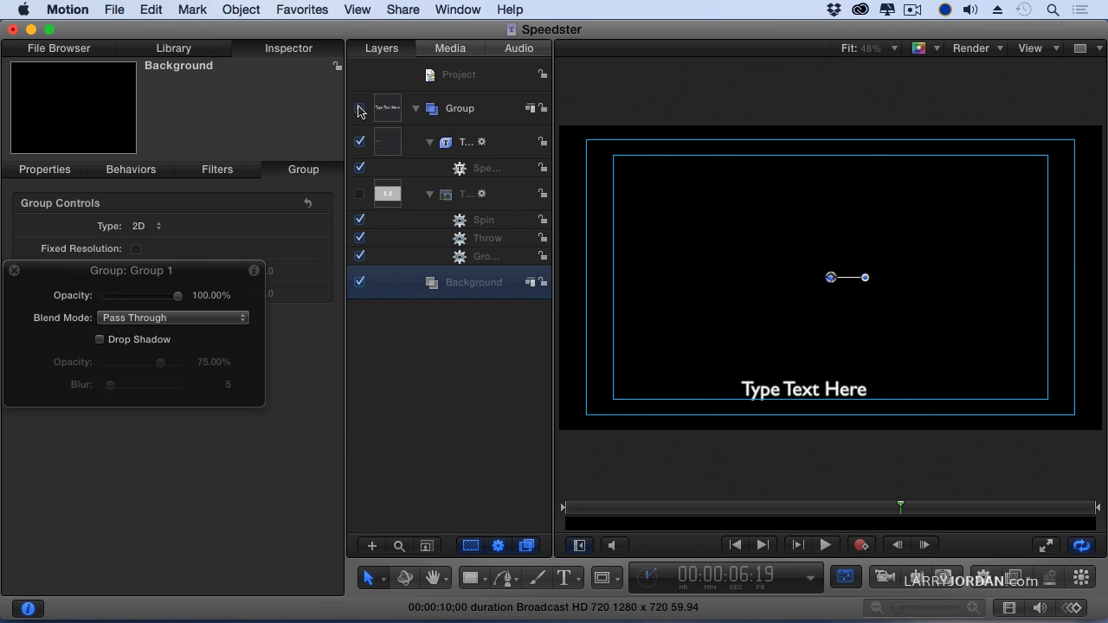
{"action": "left_click", "coordinate": [360, 108]}
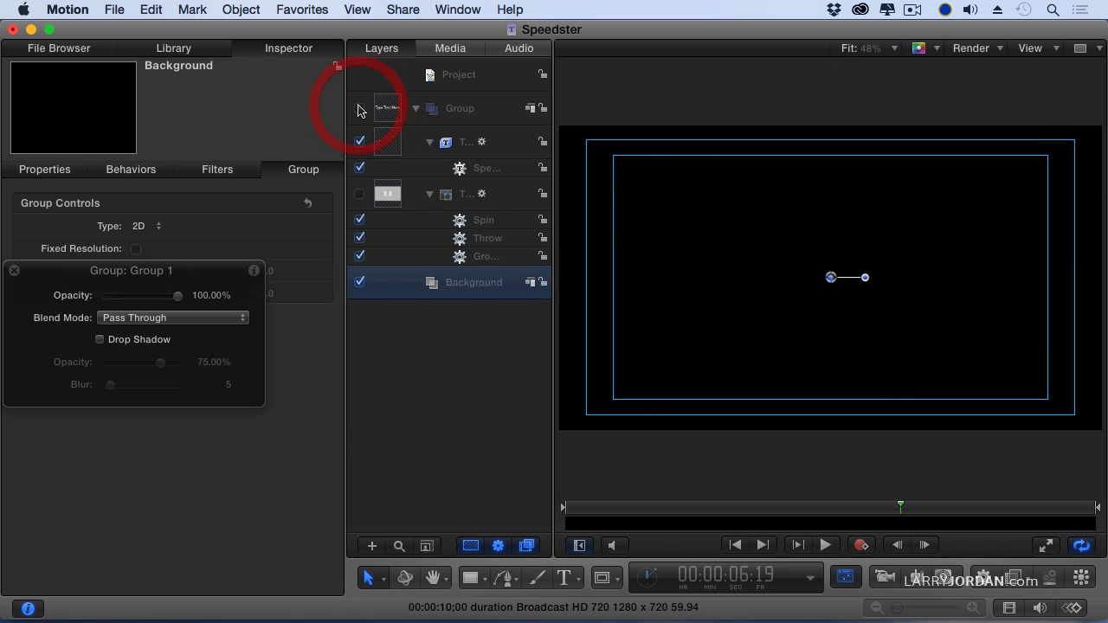
{"action": "double_click", "coordinate": [470, 286]}
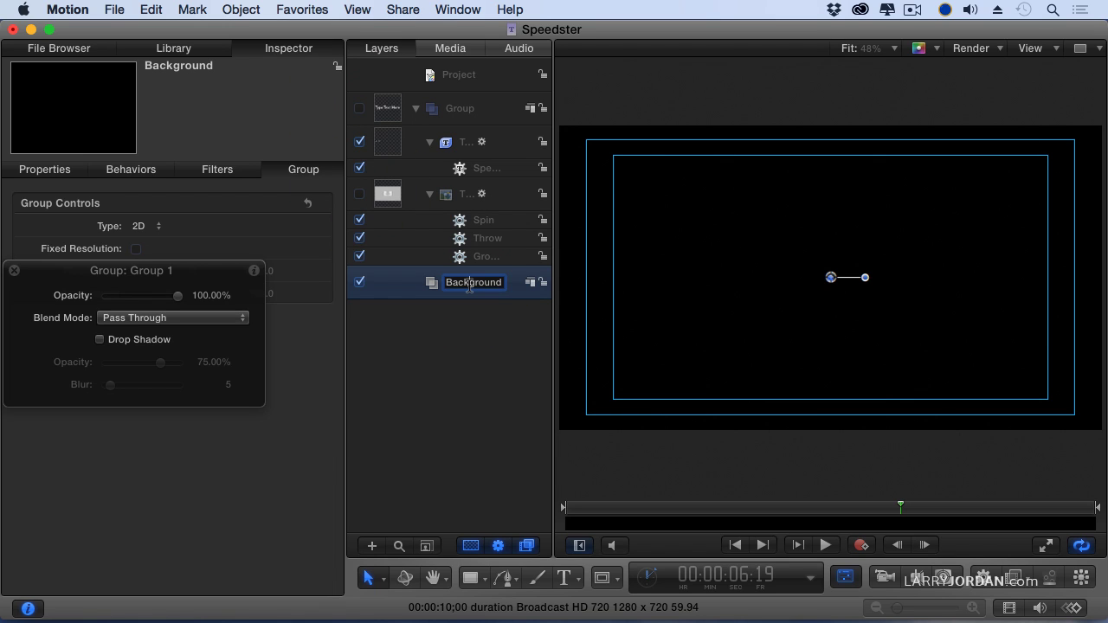
{"action": "left_click", "coordinate": [458, 355]}
{"action": "left_click", "coordinate": [398, 291]}
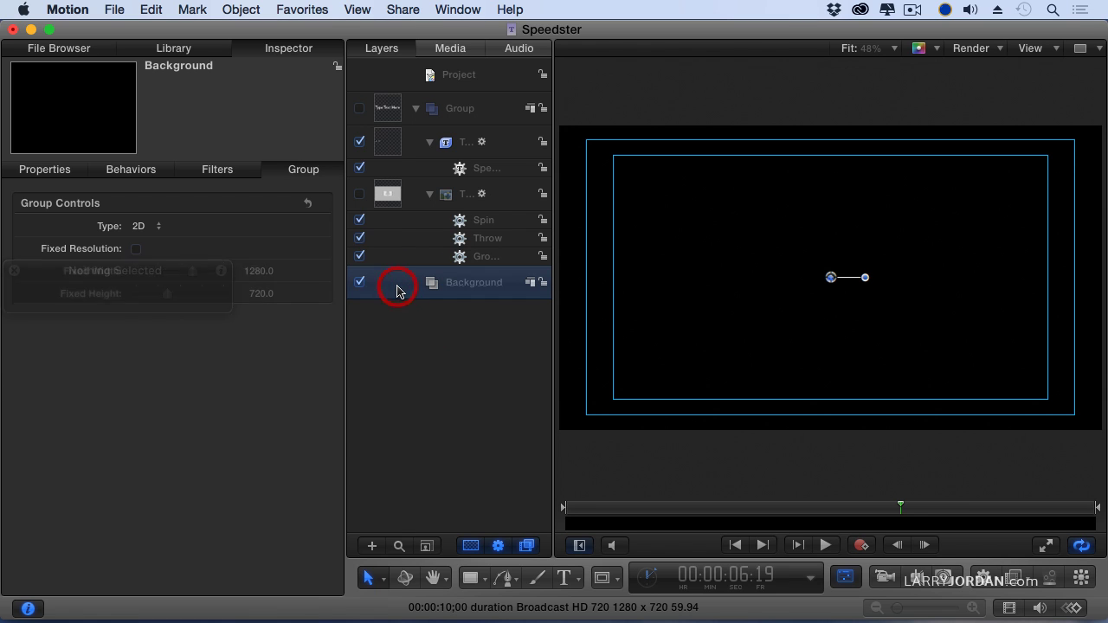
- Draw a frame-filling rectangle and set new-rectangle defaults to yellow fill with no outline
{"action": "left_click", "coordinate": [471, 580]}
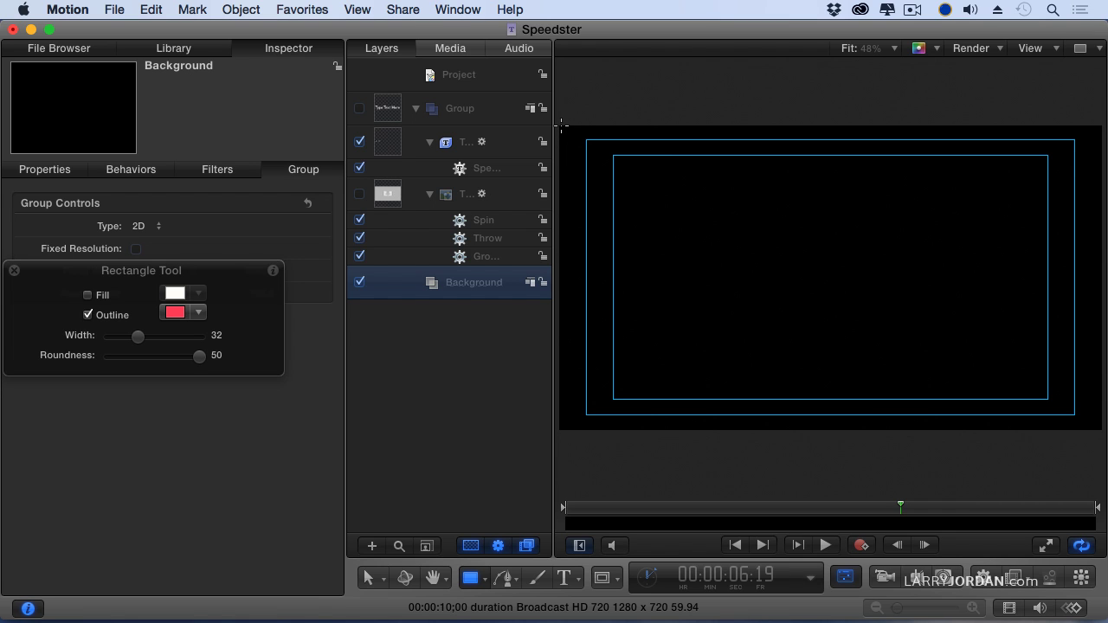
{"action": "left_click_drag", "start_coordinate": [562, 126], "coordinate": [1097, 574]}
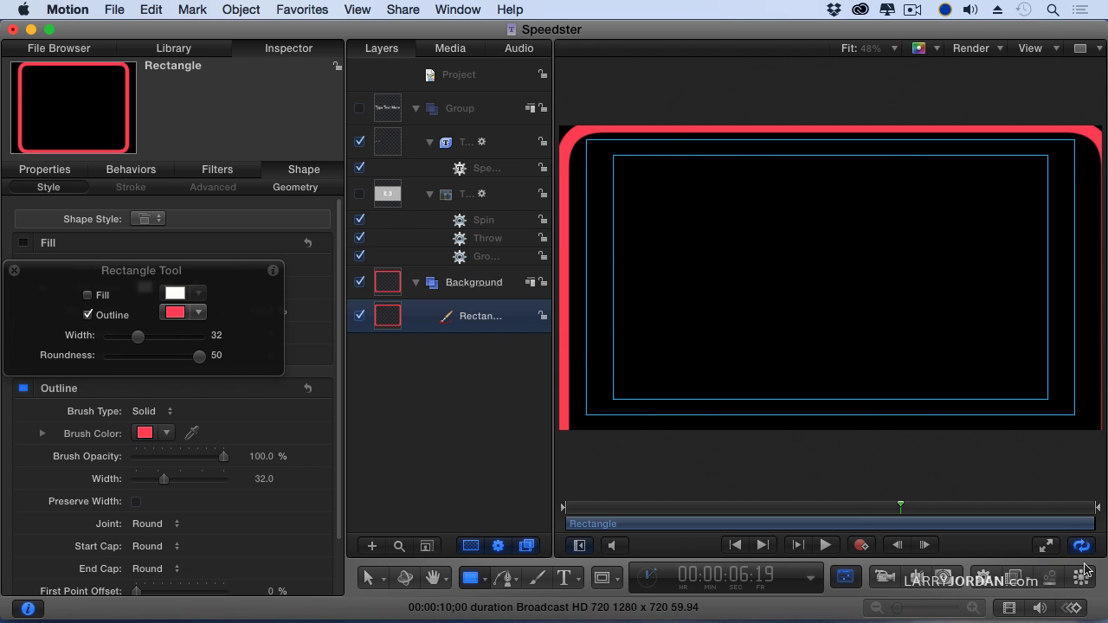
{"action": "left_click", "coordinate": [87, 295]}
{"action": "left_click", "coordinate": [88, 315]}
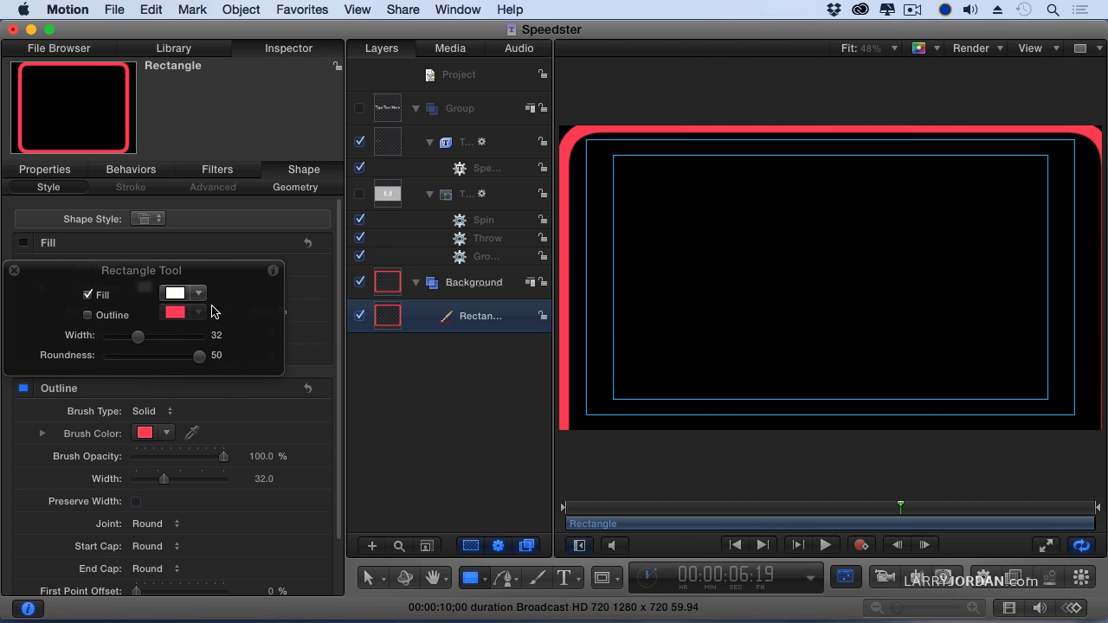
{"action": "left_click", "coordinate": [199, 297]}
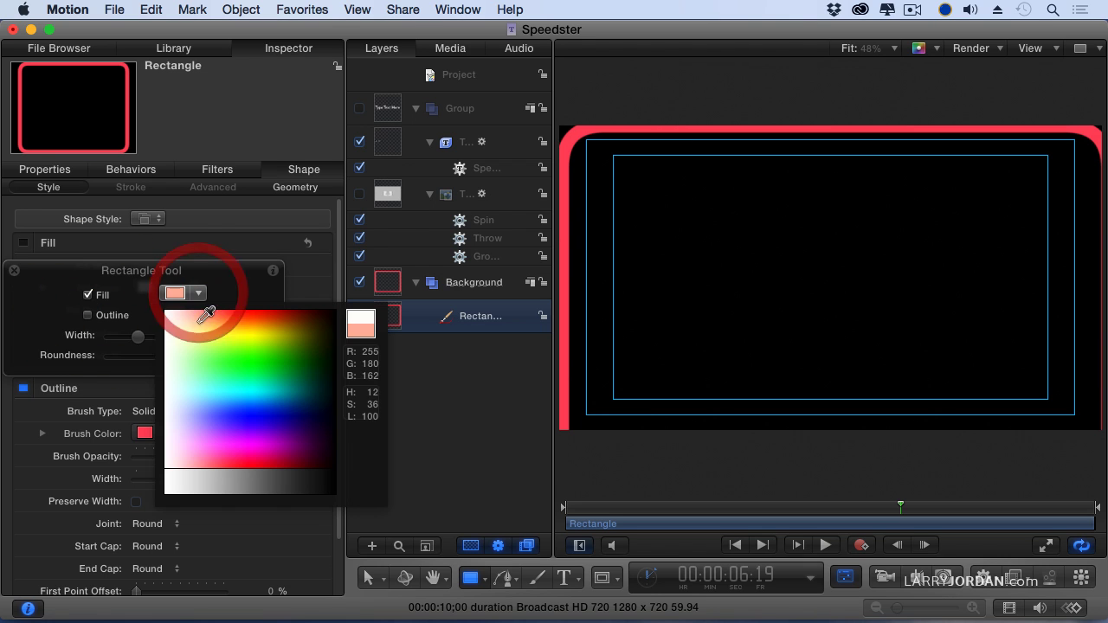
{"action": "left_click", "coordinate": [234, 317]}
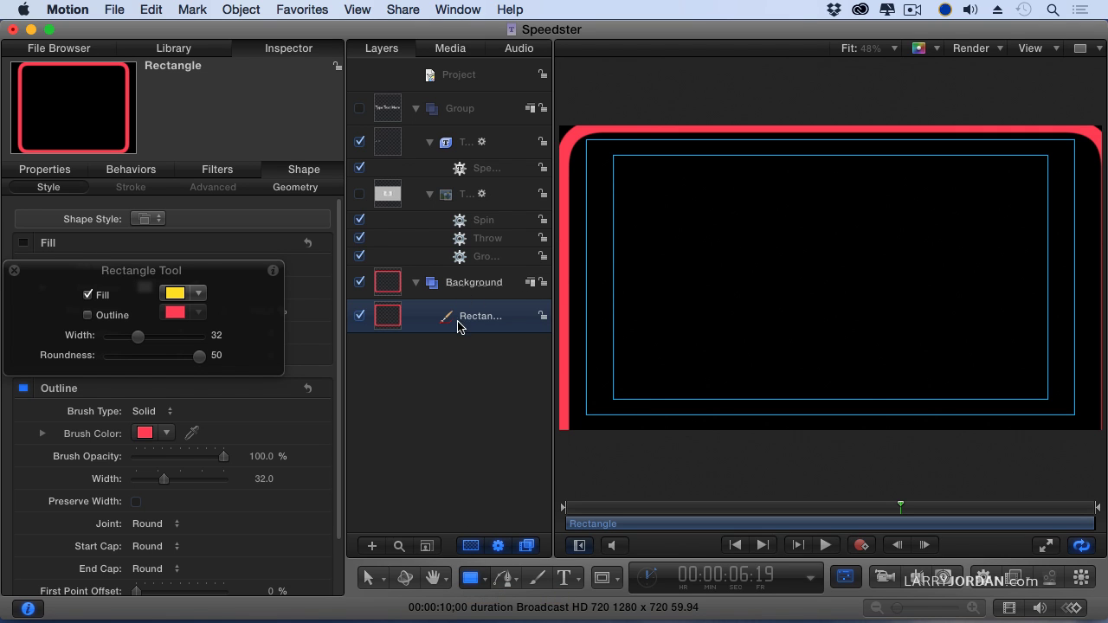
{"action": "left_click", "coordinate": [459, 325]}
{"action": "left_click", "coordinate": [370, 578]}
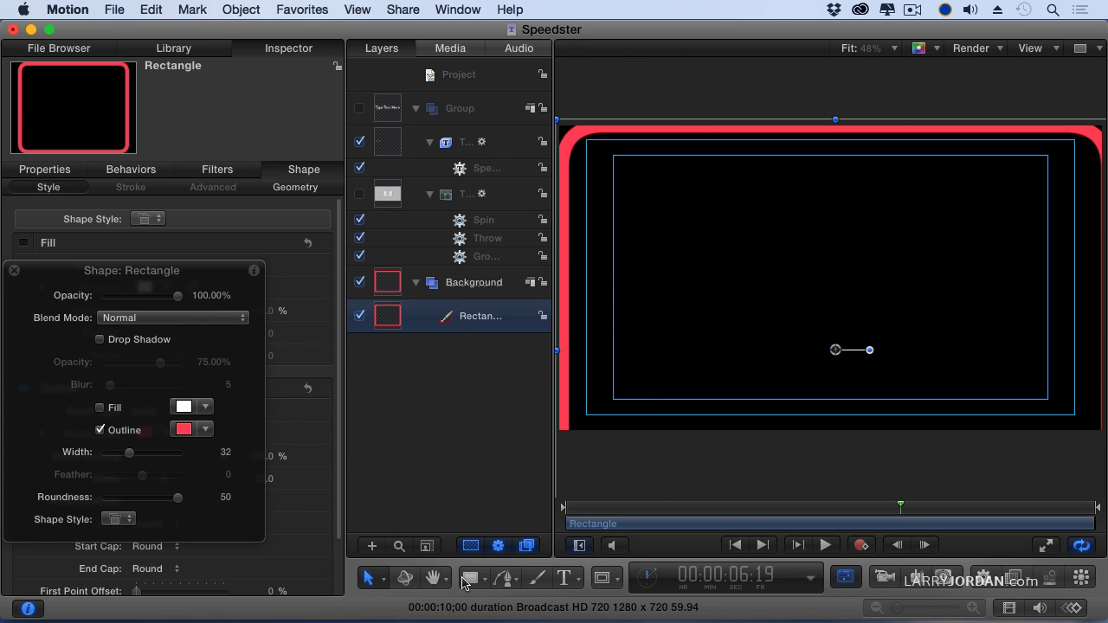
- Switch the rectangle's outline off and fill on, pick dark blue, and set Feather 100, Roundness 0
{"action": "left_click", "coordinate": [100, 430]}
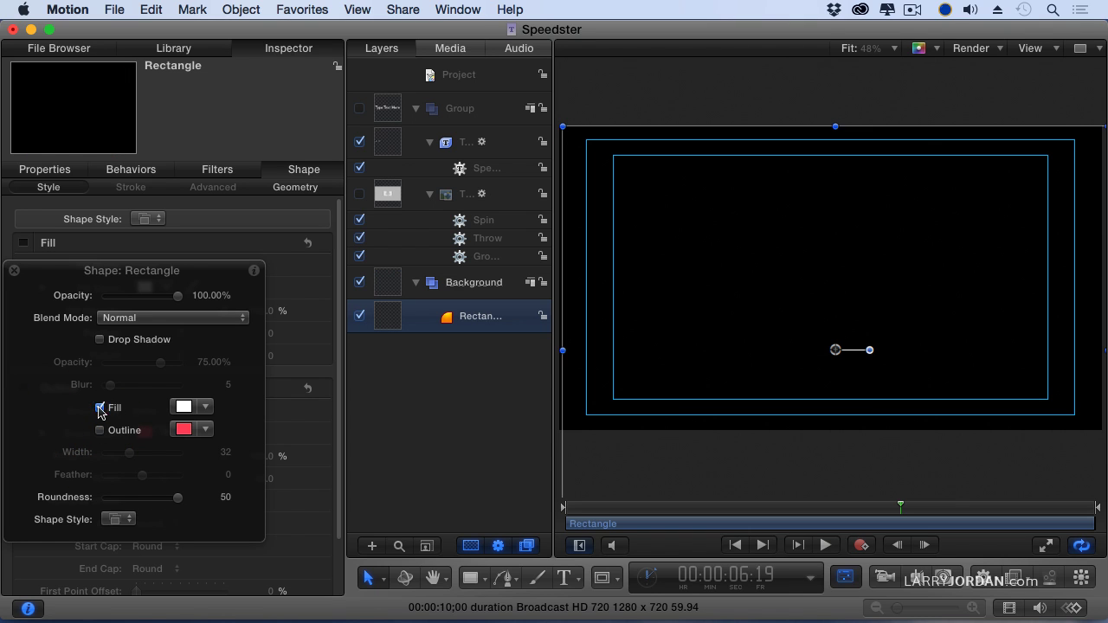
{"action": "left_click", "coordinate": [99, 408]}
{"action": "left_click", "coordinate": [205, 406]}
{"action": "left_click", "coordinate": [273, 304]}
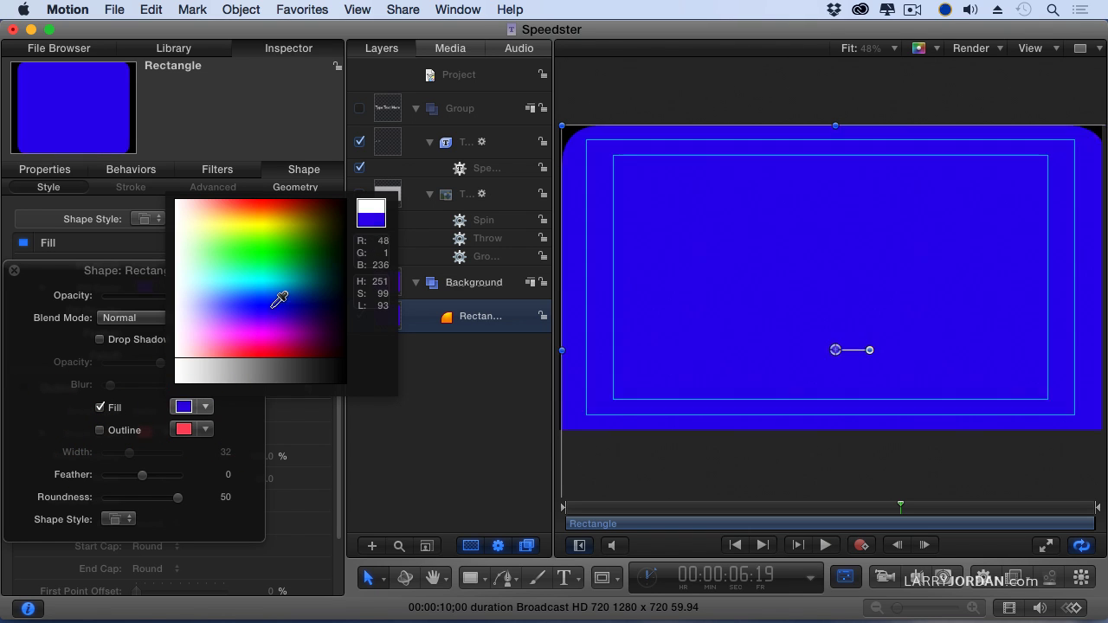
{"action": "left_click_drag", "start_coordinate": [274, 306], "coordinate": [255, 283]}
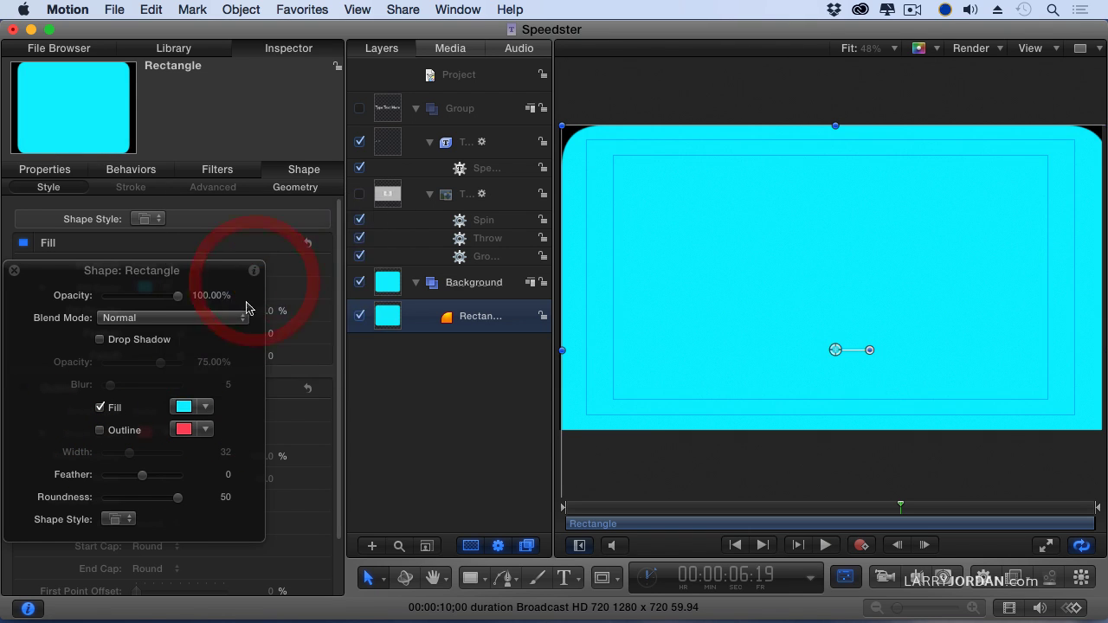
{"action": "left_click_drag", "start_coordinate": [142, 481], "coordinate": [253, 476]}
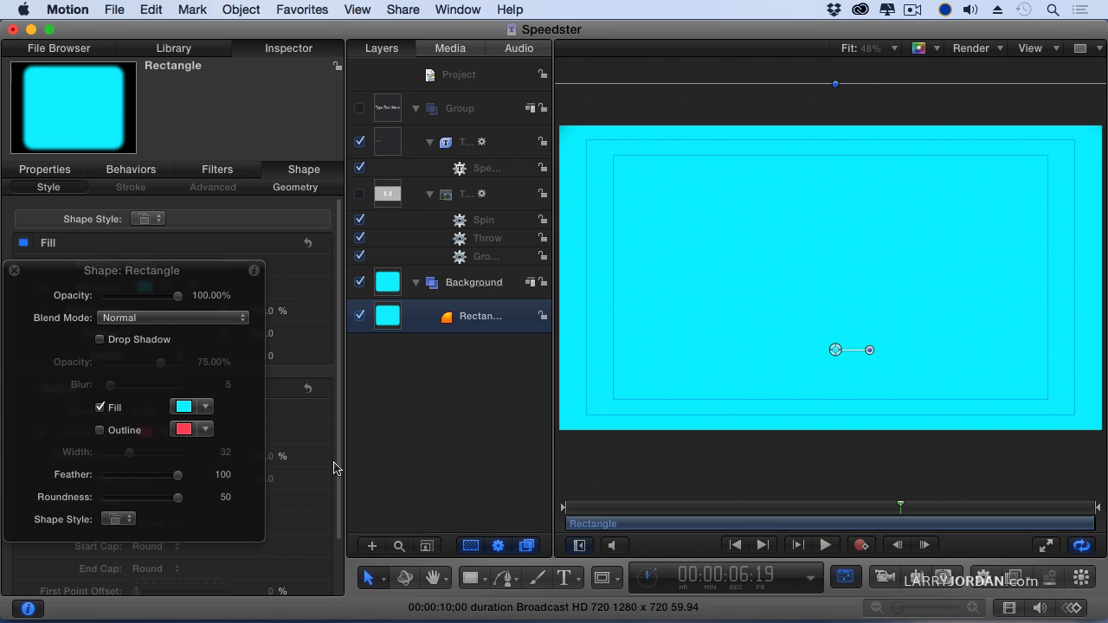
{"action": "left_click", "coordinate": [189, 504]}
{"action": "left_click_drag", "start_coordinate": [176, 500], "coordinate": [12, 495]}
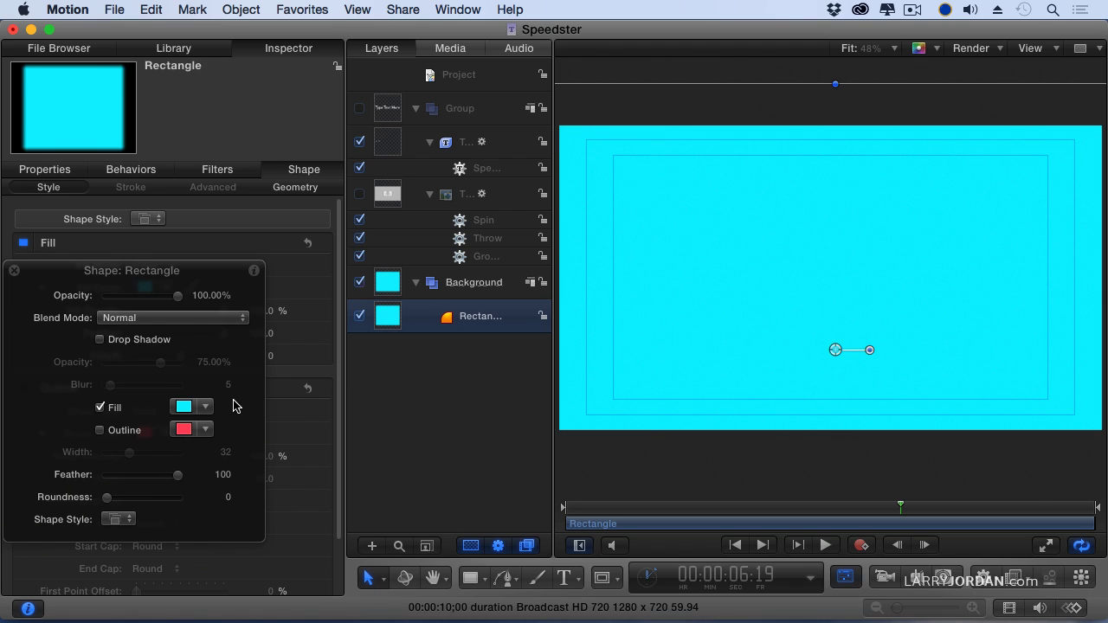
{"action": "left_click", "coordinate": [204, 406]}
{"action": "mouse_move", "coordinate": [292, 305]}
{"action": "left_mouse_down"}
{"action": "mouse_move", "coordinate": [286, 255]}
{"action": "mouse_move", "coordinate": [254, 284]}
{"action": "mouse_move", "coordinate": [267, 272]}
{"action": "mouse_move", "coordinate": [262, 289]}
{"action": "mouse_move", "coordinate": [302, 283]}
{"action": "mouse_move", "coordinate": [315, 289]}
{"action": "mouse_move", "coordinate": [307, 299]}
{"action": "left_mouse_up"}
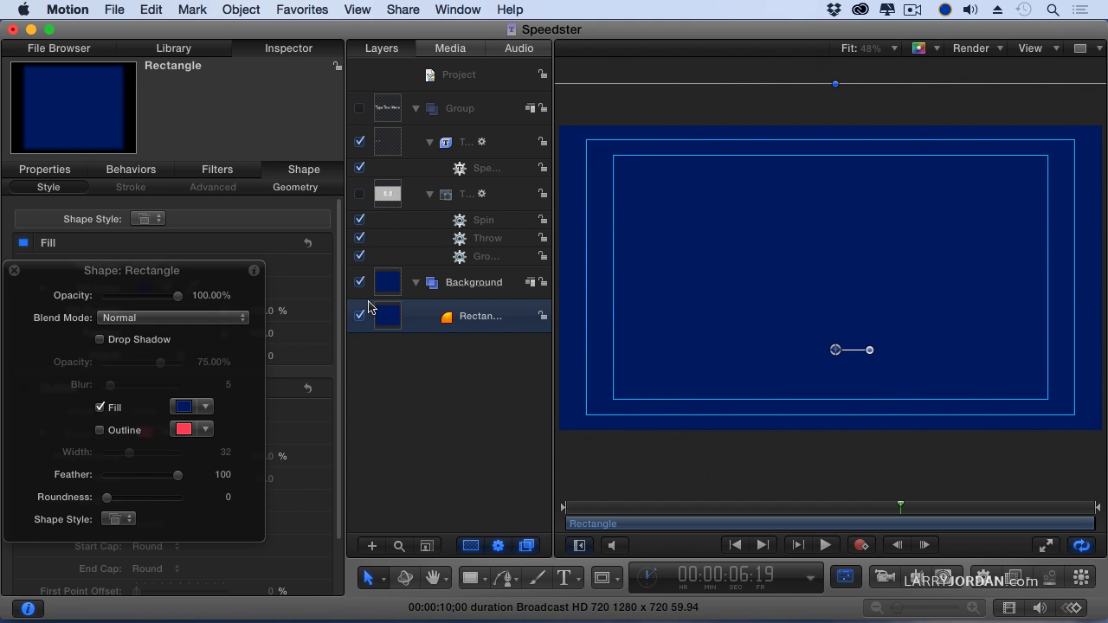
- Turn both title groups back on and close the Shape HUD
{"action": "left_click", "coordinate": [358, 196]}
{"action": "left_click", "coordinate": [358, 111]}
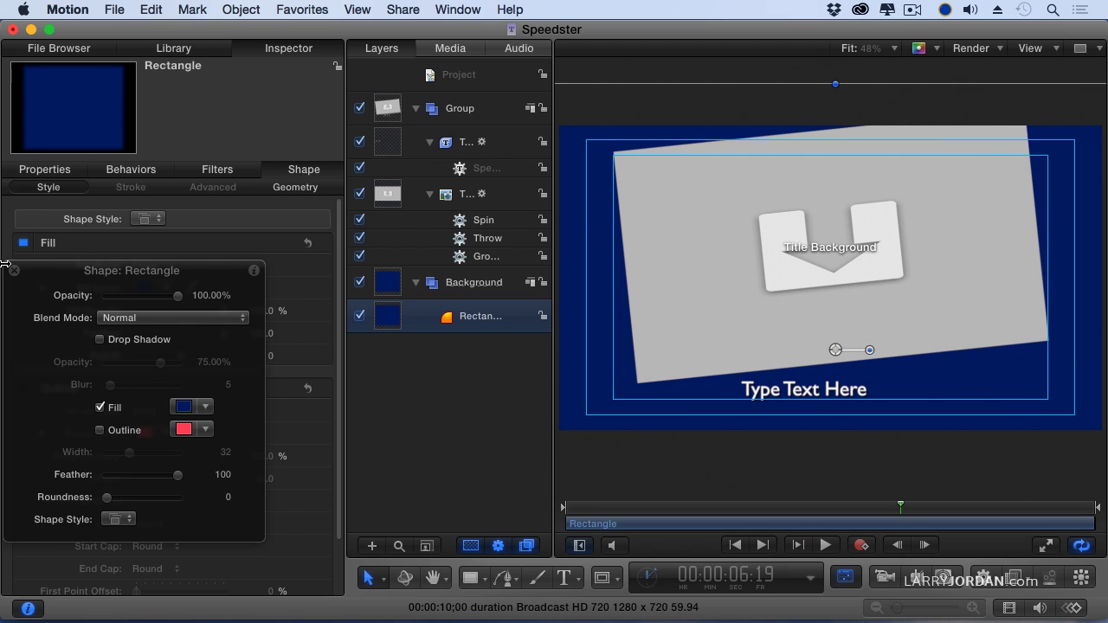
{"action": "left_click", "coordinate": [13, 270]}
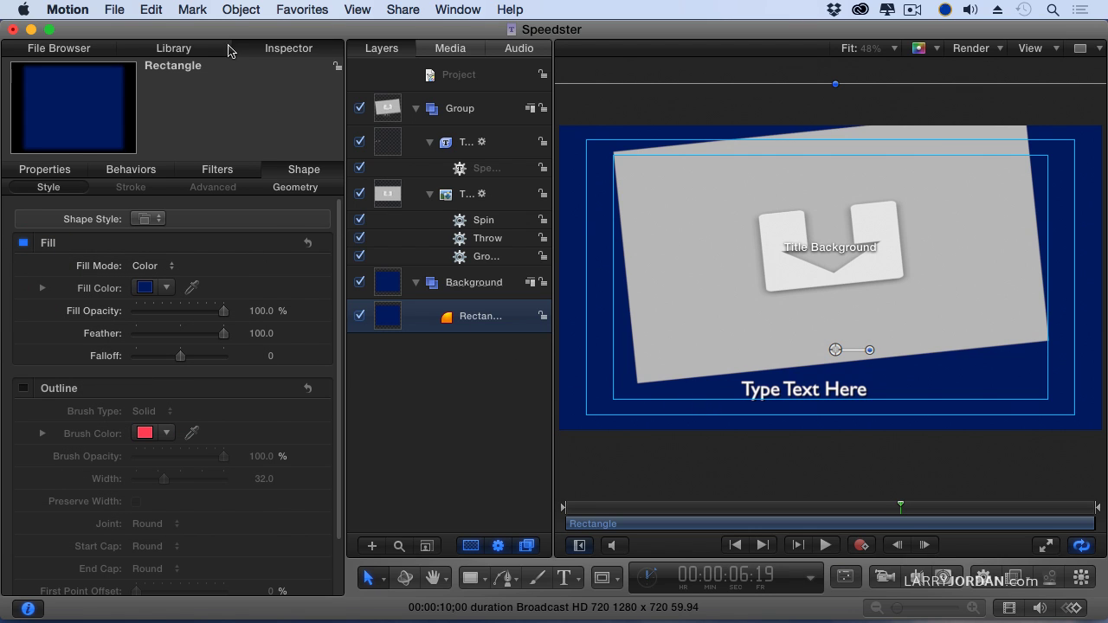
- Browse to the Backgrounds category in the Library
{"action": "left_click", "coordinate": [192, 53]}
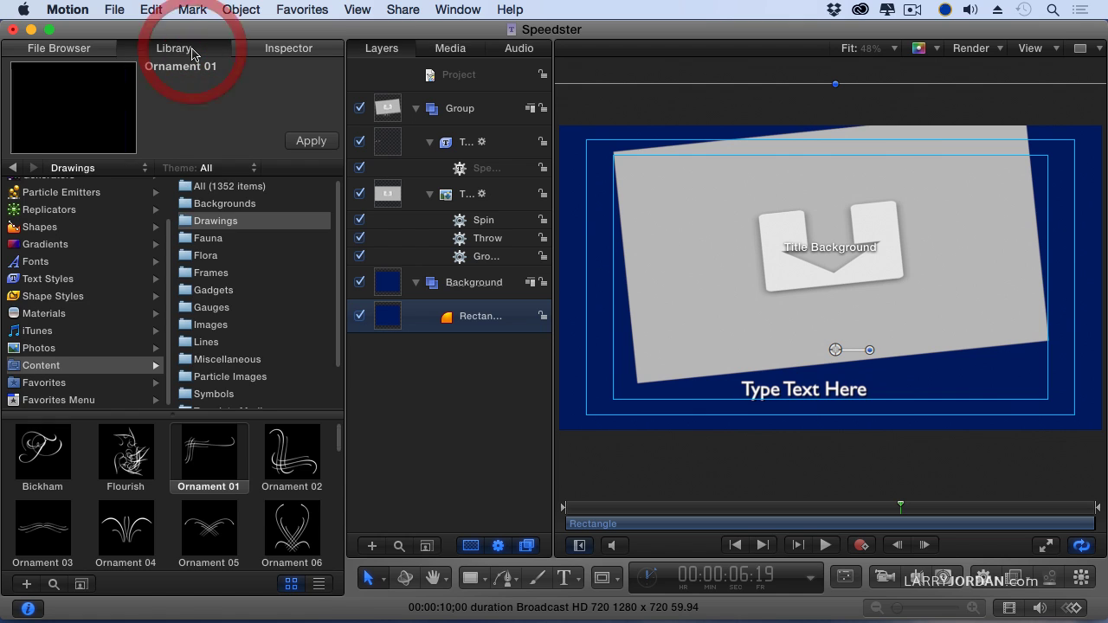
{"action": "left_click", "coordinate": [226, 205]}
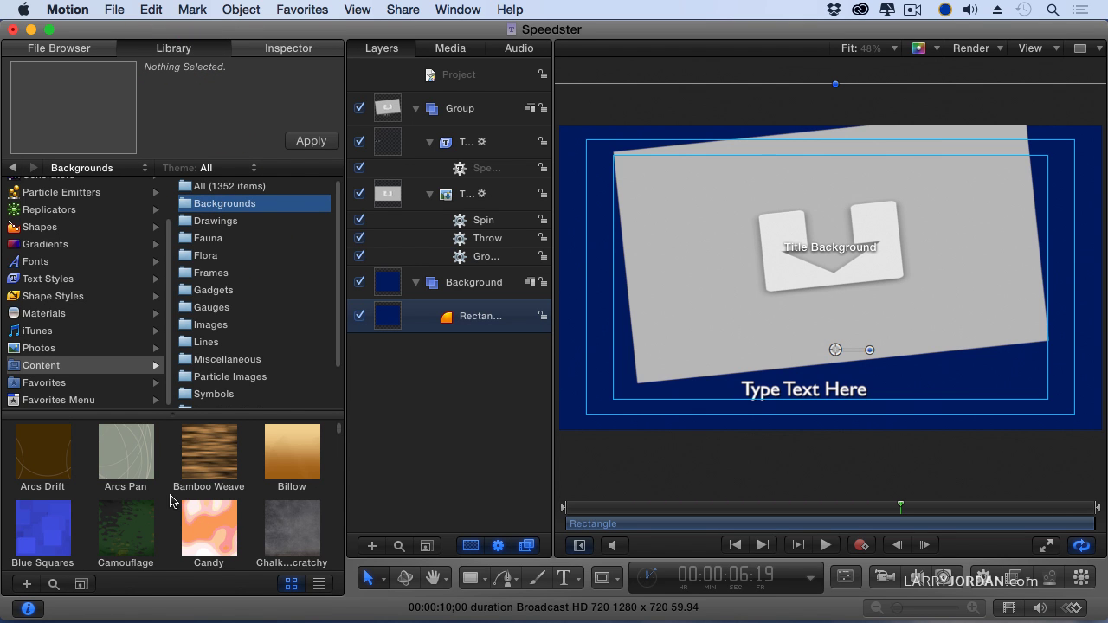
{"action": "scroll", "coordinate": [172, 499], "scroll_direction": "down", "scroll_amount": 2}
{"action": "scroll", "coordinate": [171, 499], "scroll_direction": "down", "scroll_amount": 10}
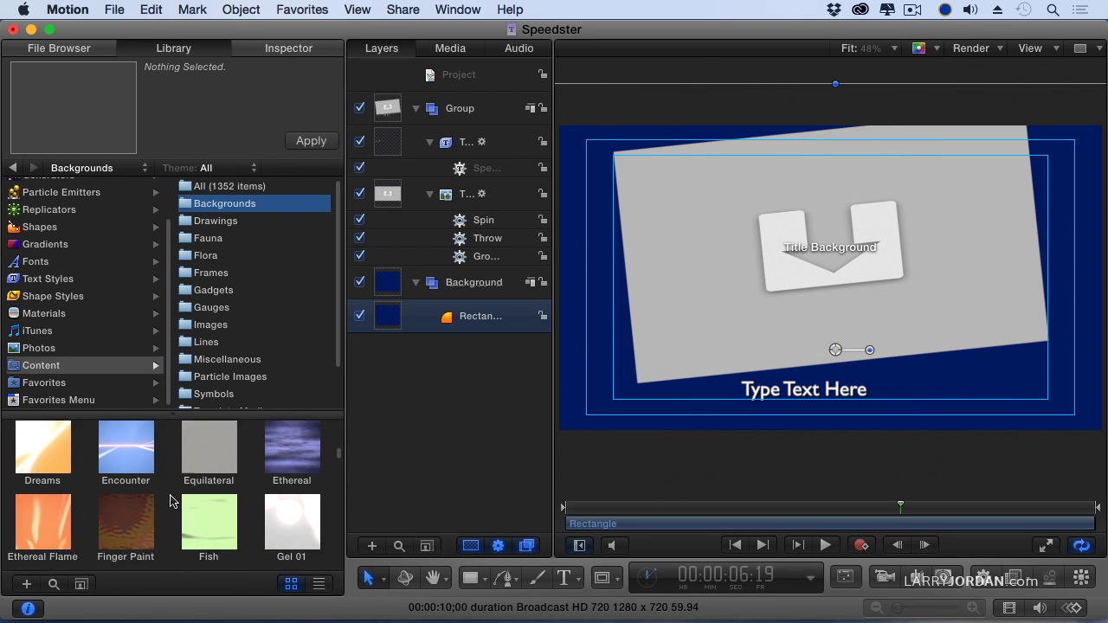
{"action": "scroll", "coordinate": [172, 499], "scroll_direction": "down", "scroll_amount": 3}
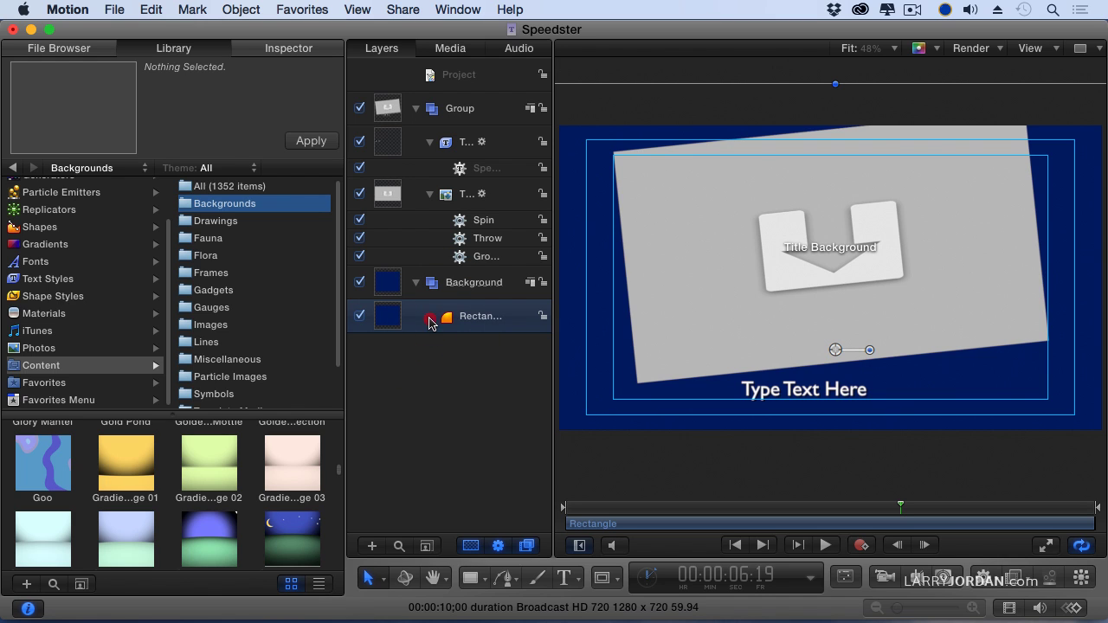
- Delete the blue Rectangle layer, leaving the Background group empty
{"action": "left_click", "coordinate": [437, 334]}
{"action": "left_click", "coordinate": [428, 284]}
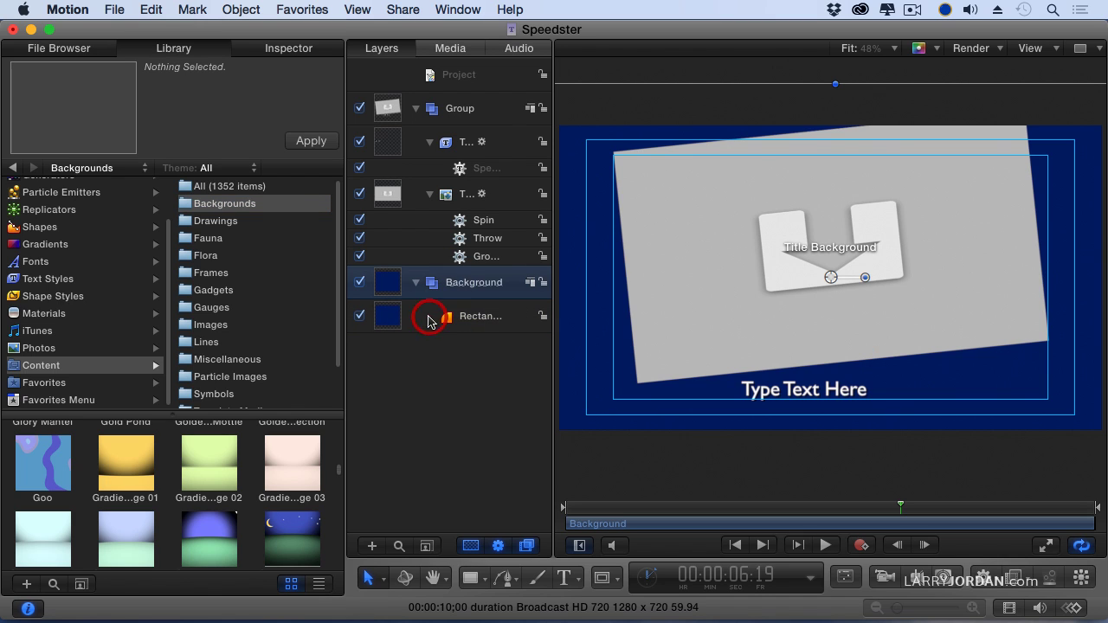
{"action": "left_click", "coordinate": [421, 320]}
{"action": "left_click", "coordinate": [359, 316]}
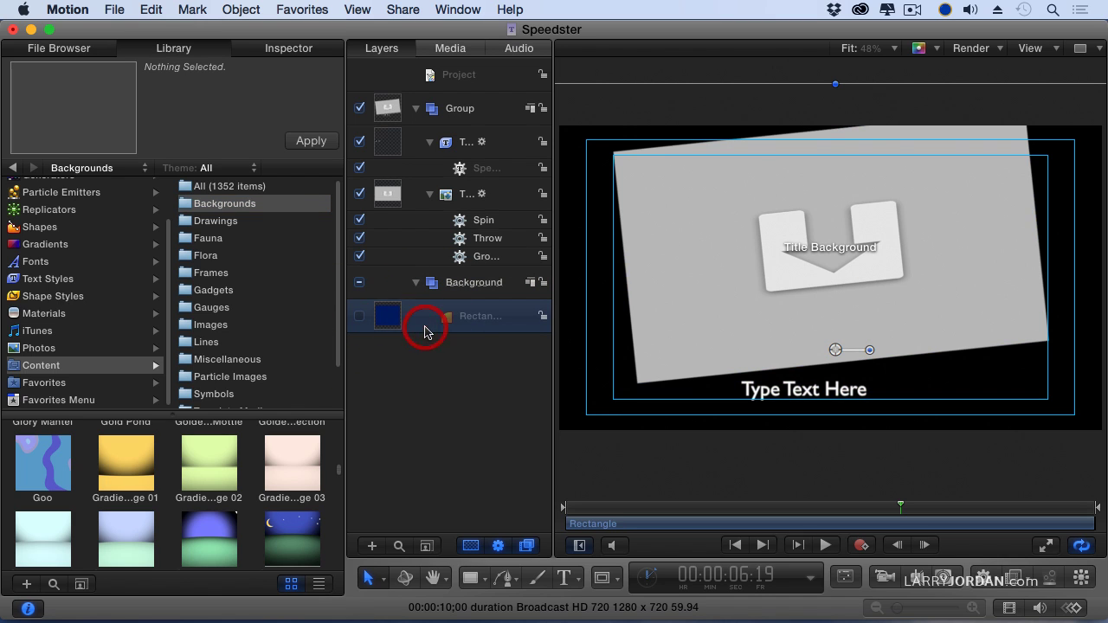
{"action": "key", "text": "Delete"}
{"action": "left_click", "coordinate": [463, 286]}
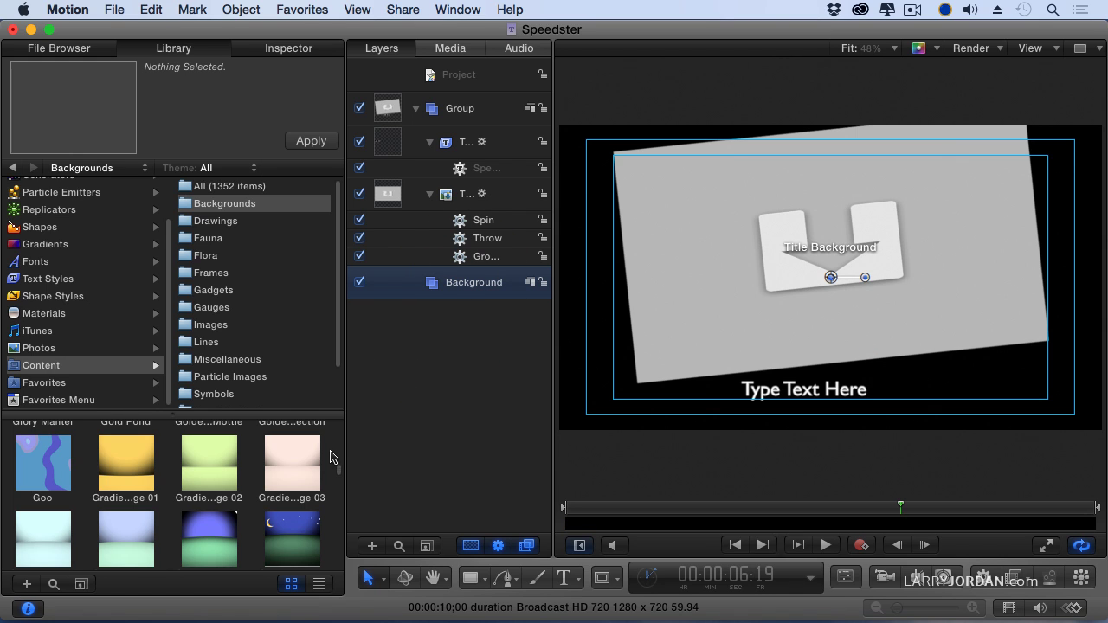
- Find and select the Heavenly background in the Library
{"action": "scroll", "coordinate": [249, 468], "scroll_direction": "up", "scroll_amount": 2}
{"action": "scroll", "coordinate": [249, 467], "scroll_direction": "up", "scroll_amount": 3}
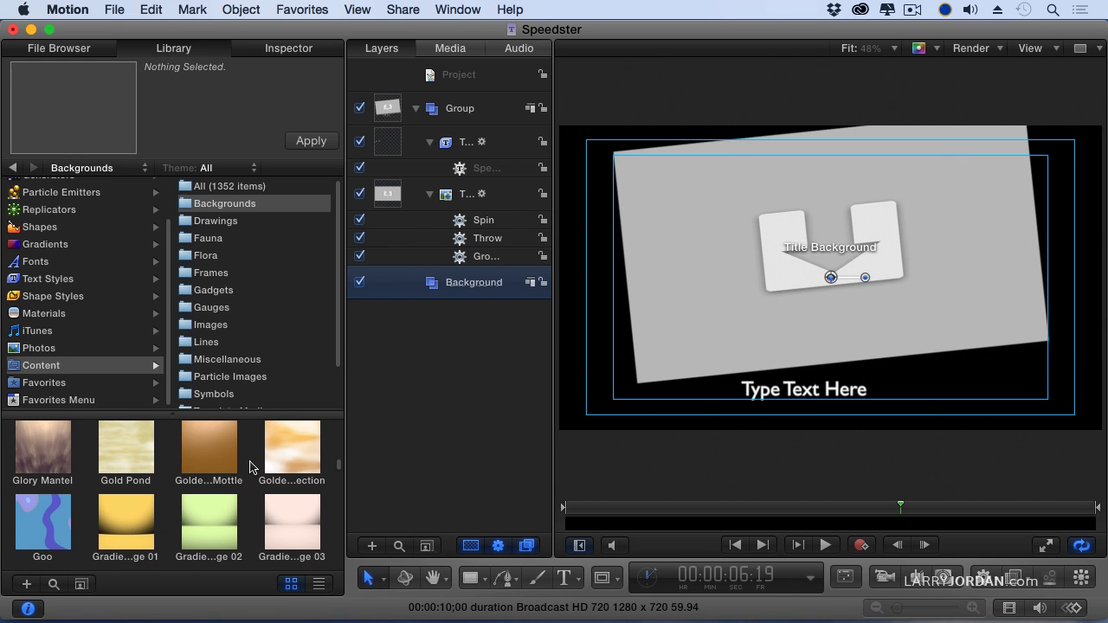
{"action": "scroll", "coordinate": [249, 468], "scroll_direction": "up", "scroll_amount": 3}
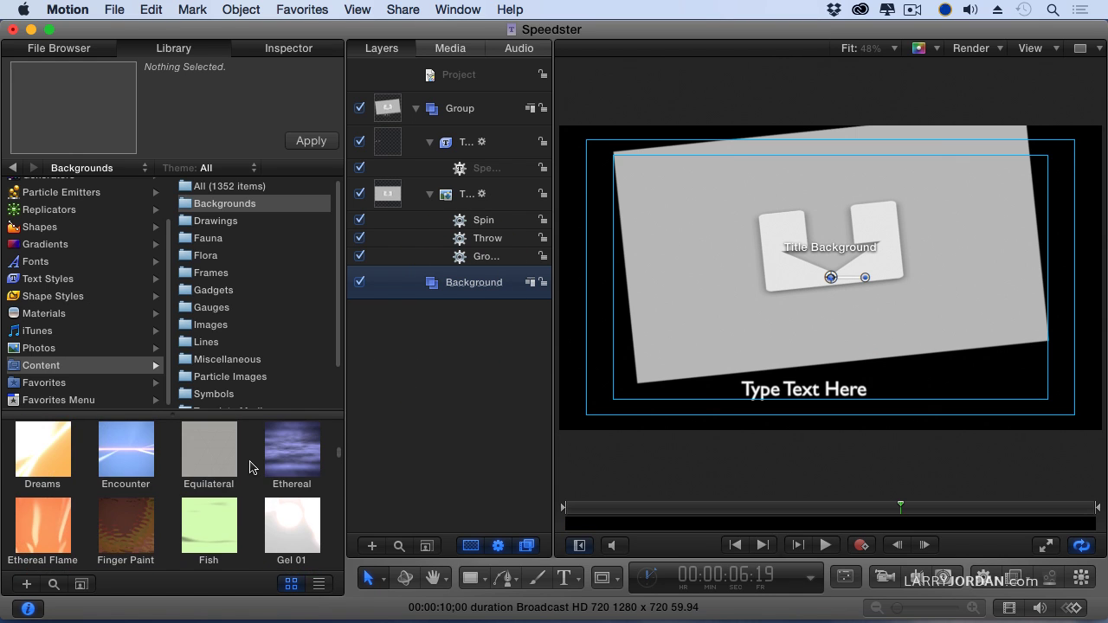
{"action": "scroll", "coordinate": [249, 467], "scroll_direction": "down", "scroll_amount": 5}
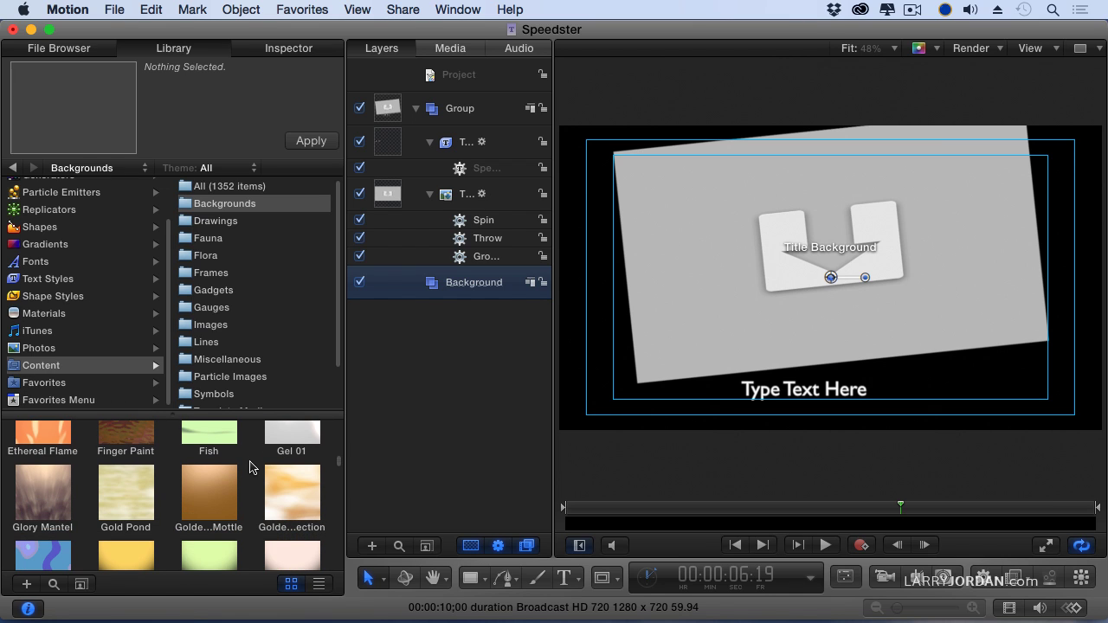
{"action": "scroll", "coordinate": [192, 474], "scroll_direction": "down", "scroll_amount": 6}
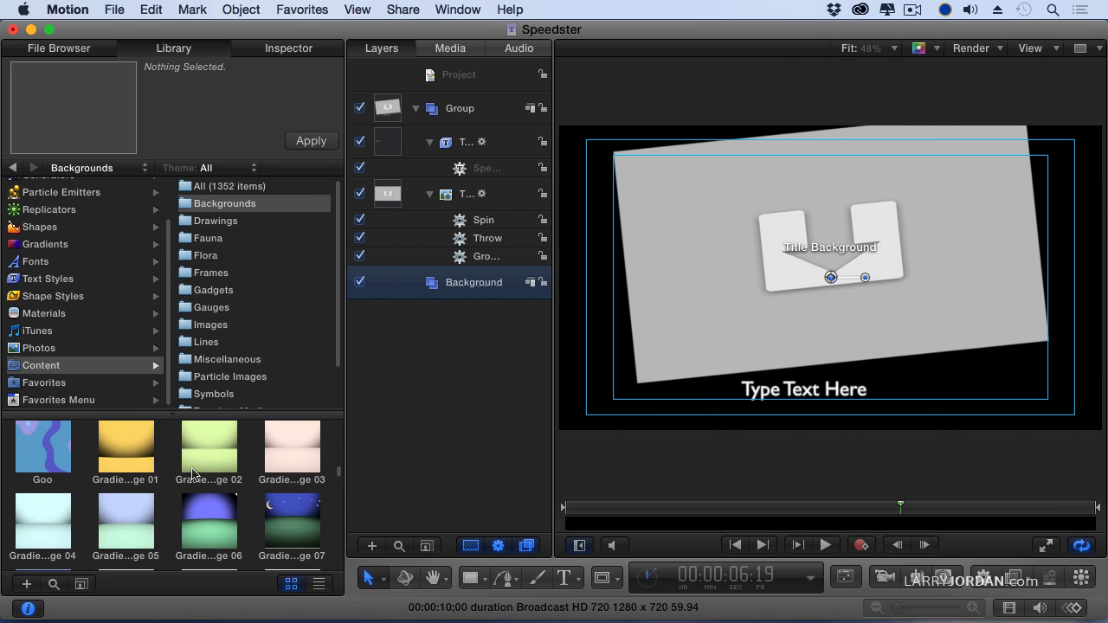
{"action": "scroll", "coordinate": [192, 474], "scroll_direction": "down", "scroll_amount": 8}
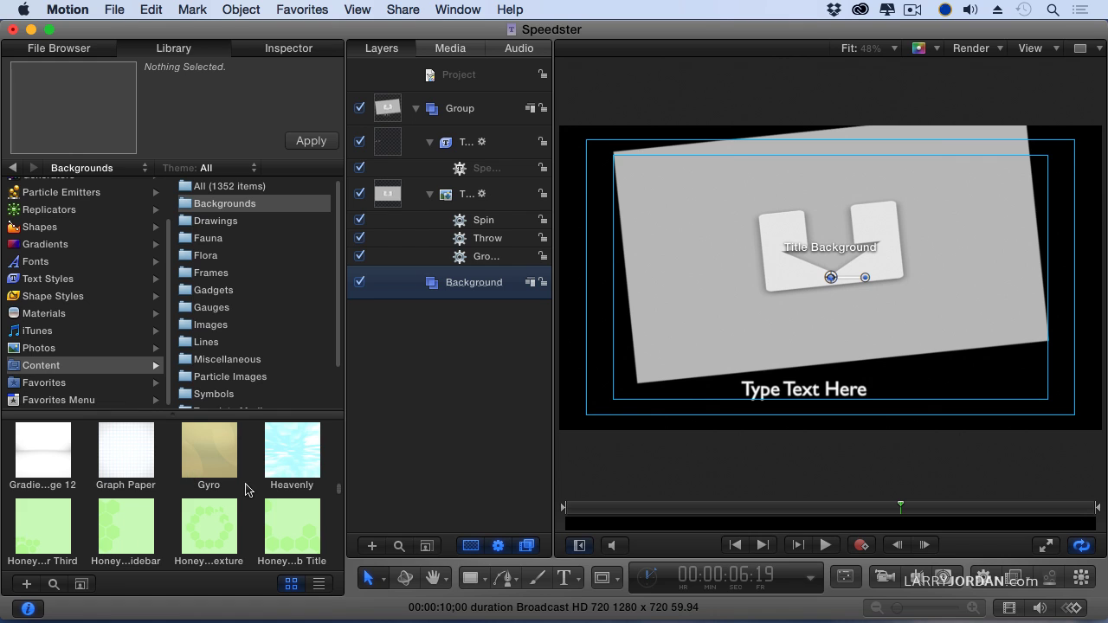
{"action": "left_click", "coordinate": [292, 450]}
- Place Heavenly into the Background group and show the group's settings in the Inspector
{"action": "left_click_drag", "start_coordinate": [292, 450], "coordinate": [457, 283]}
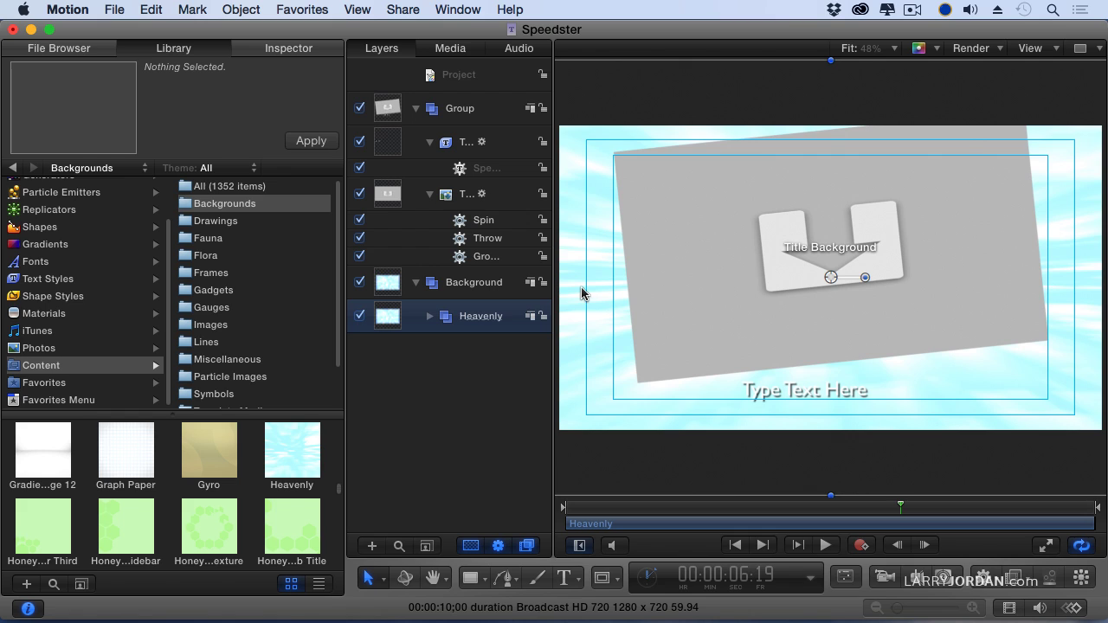
{"action": "left_click", "coordinate": [474, 289]}
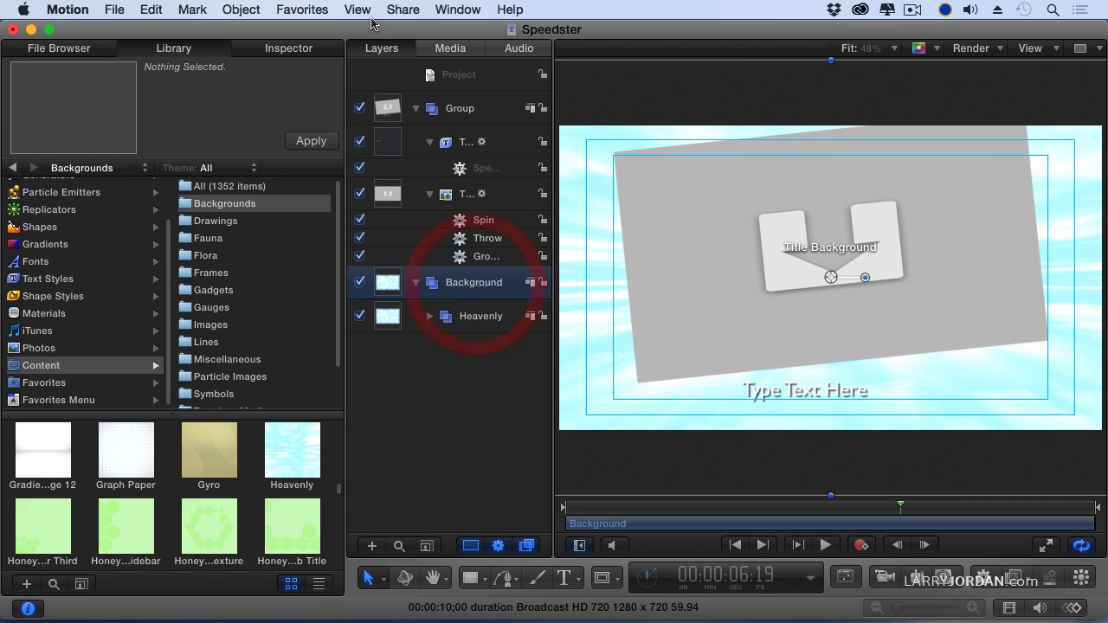
{"action": "left_click", "coordinate": [289, 48]}
- Try lowering the Background group's opacity in Properties, then undo it to keep 100%
{"action": "left_click", "coordinate": [28, 171]}
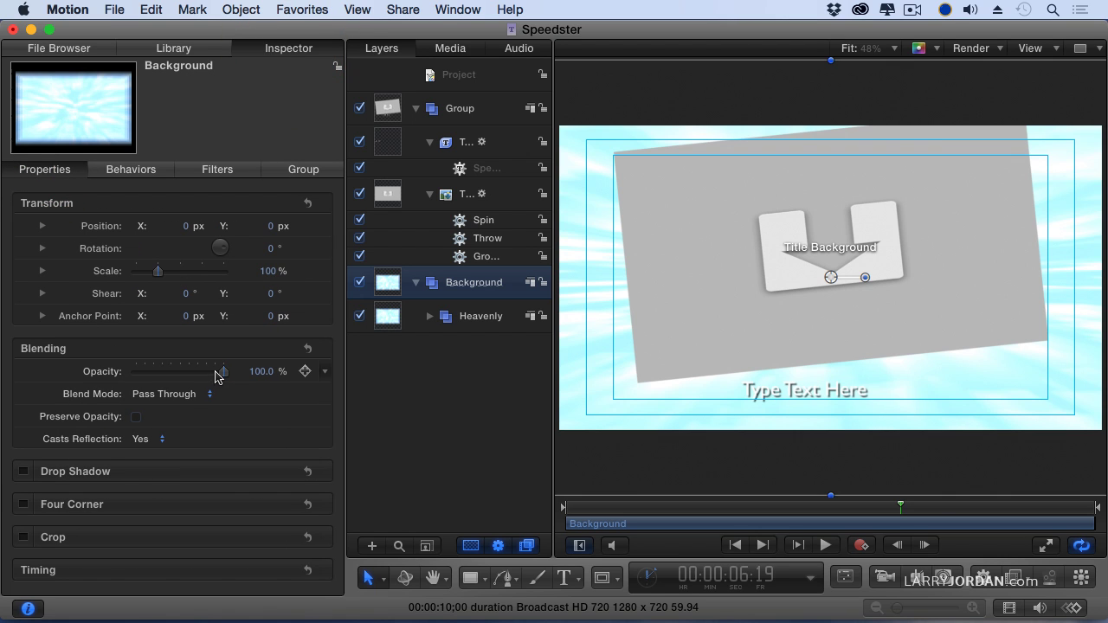
{"action": "left_click_drag", "start_coordinate": [223, 372], "coordinate": [165, 376]}
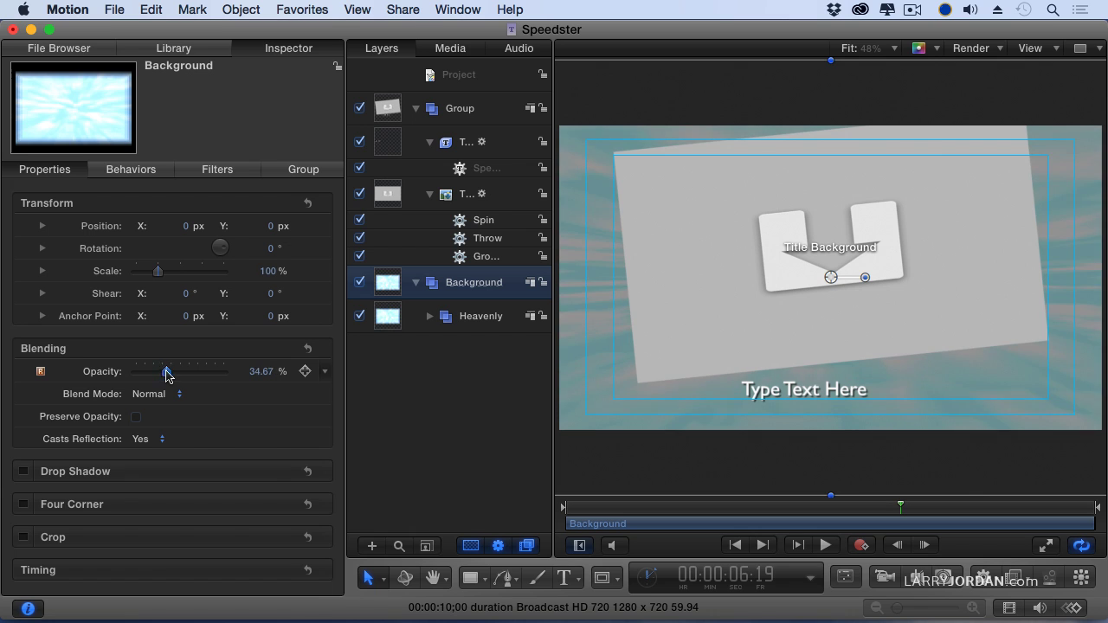
{"action": "key", "text": "super+z"}
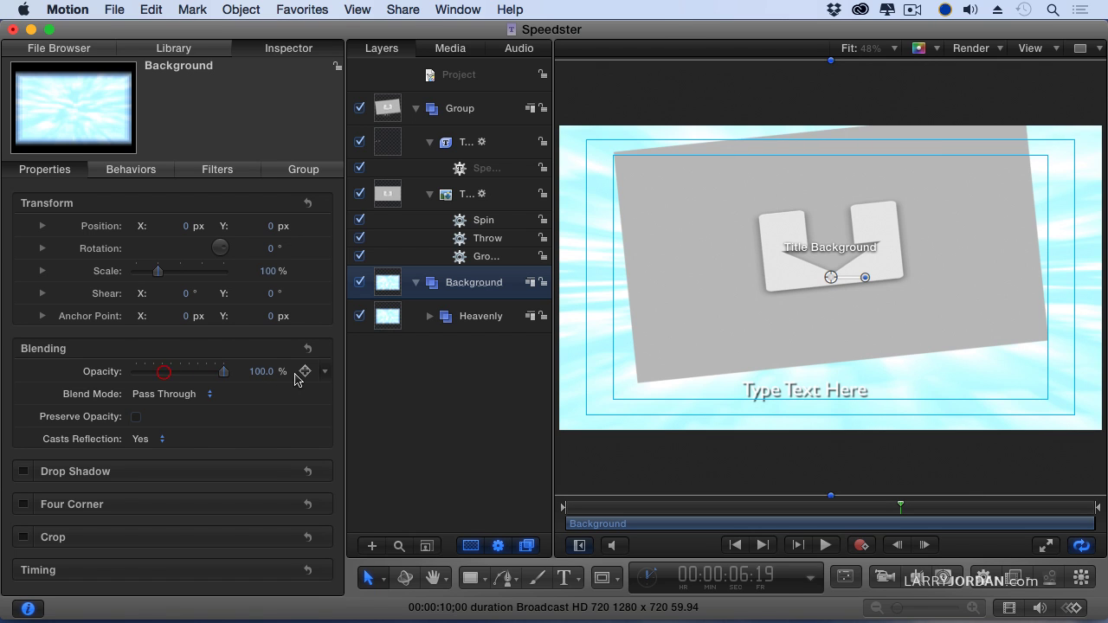
- Apply a Color Correction > Gamma filter to the Background group
{"action": "left_click", "coordinate": [982, 578]}
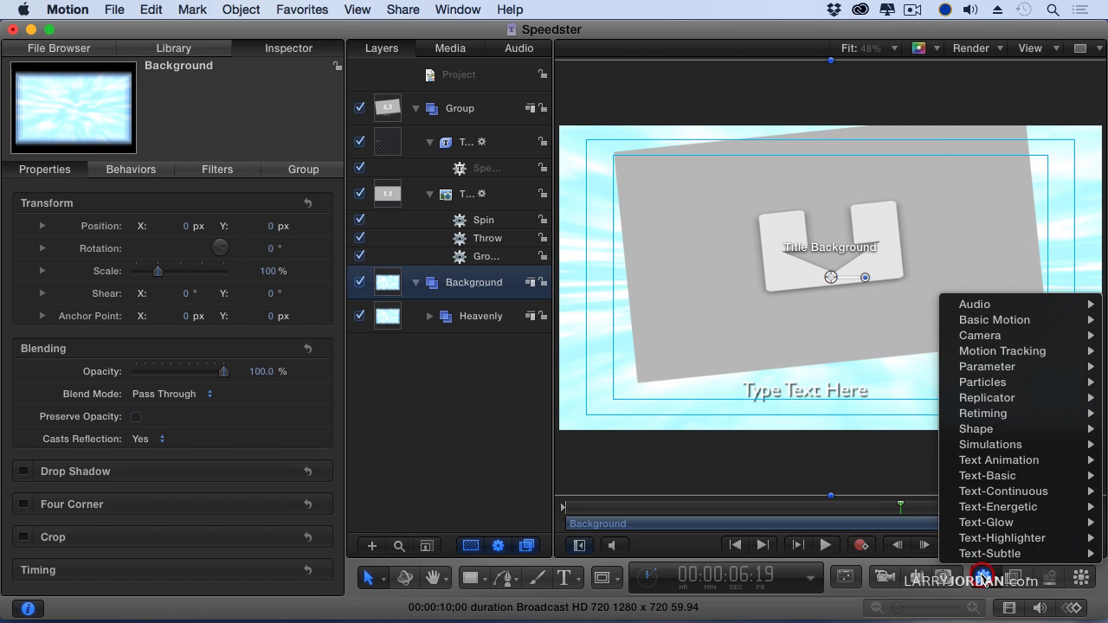
{"action": "left_click", "coordinate": [903, 485]}
{"action": "left_click", "coordinate": [1013, 579]}
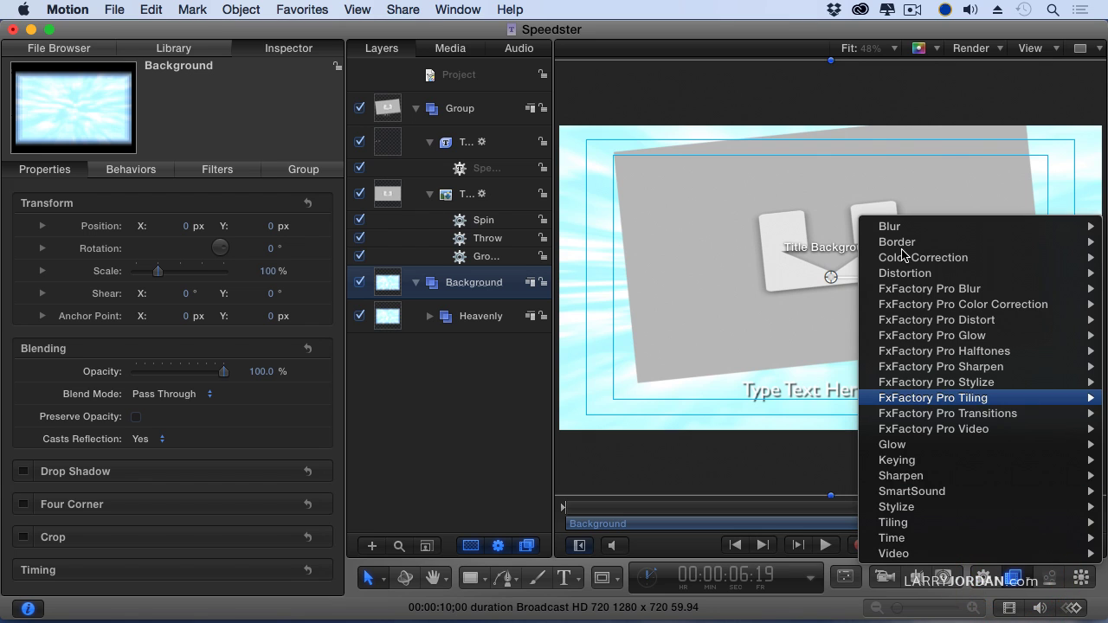
{"action": "mouse_move", "coordinate": [902, 259]}
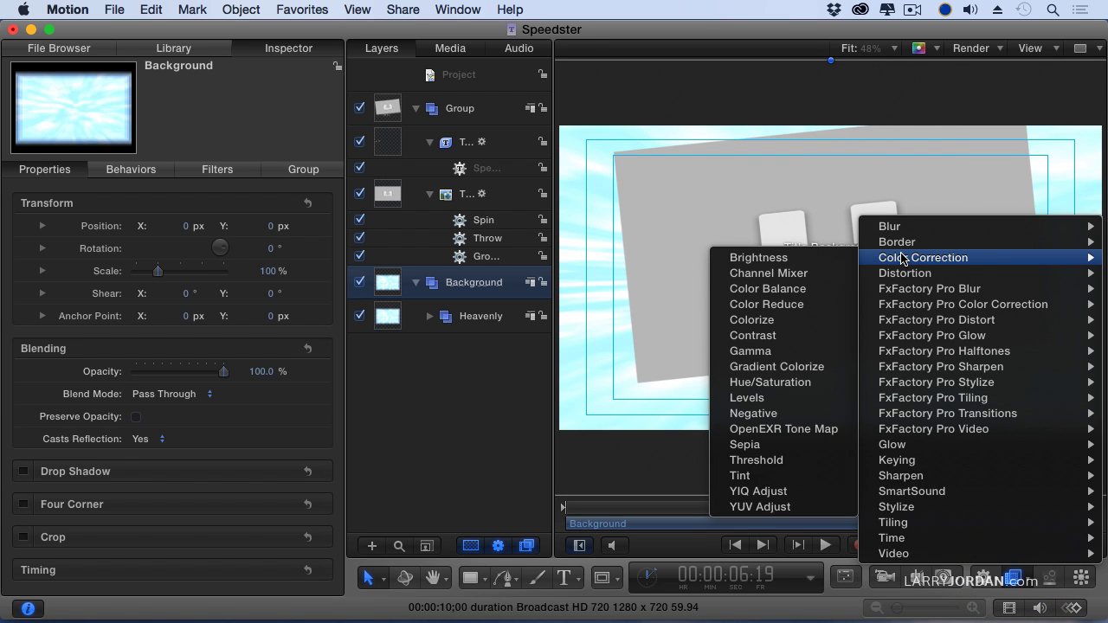
{"action": "left_click", "coordinate": [746, 355]}
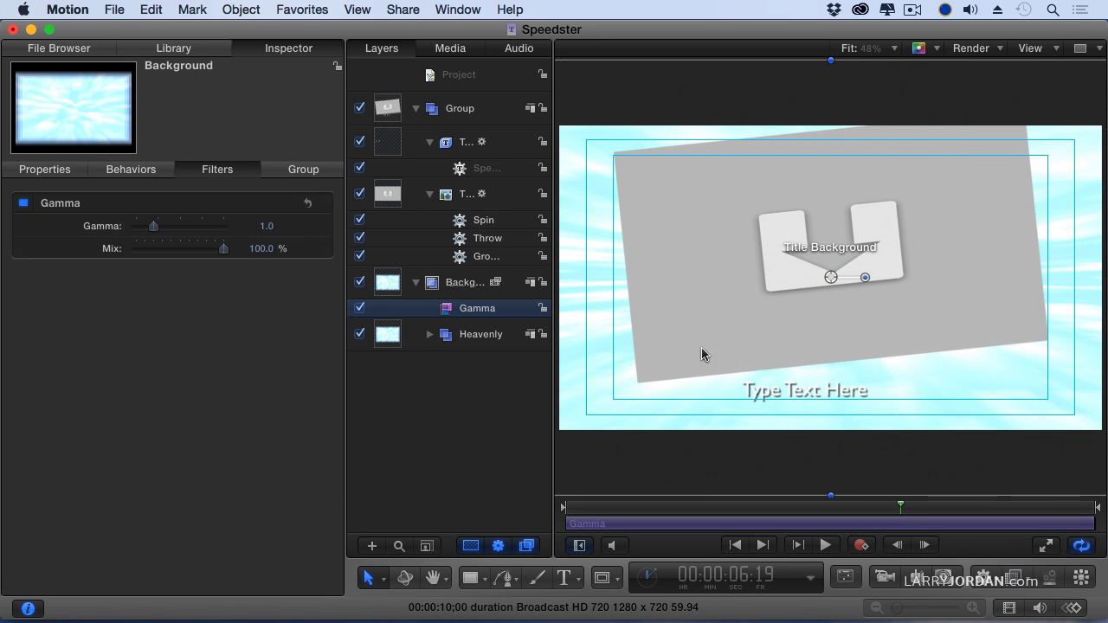
- Set the Gamma filter's value to 0.39 using its HUD
{"action": "left_click", "coordinate": [449, 318]}
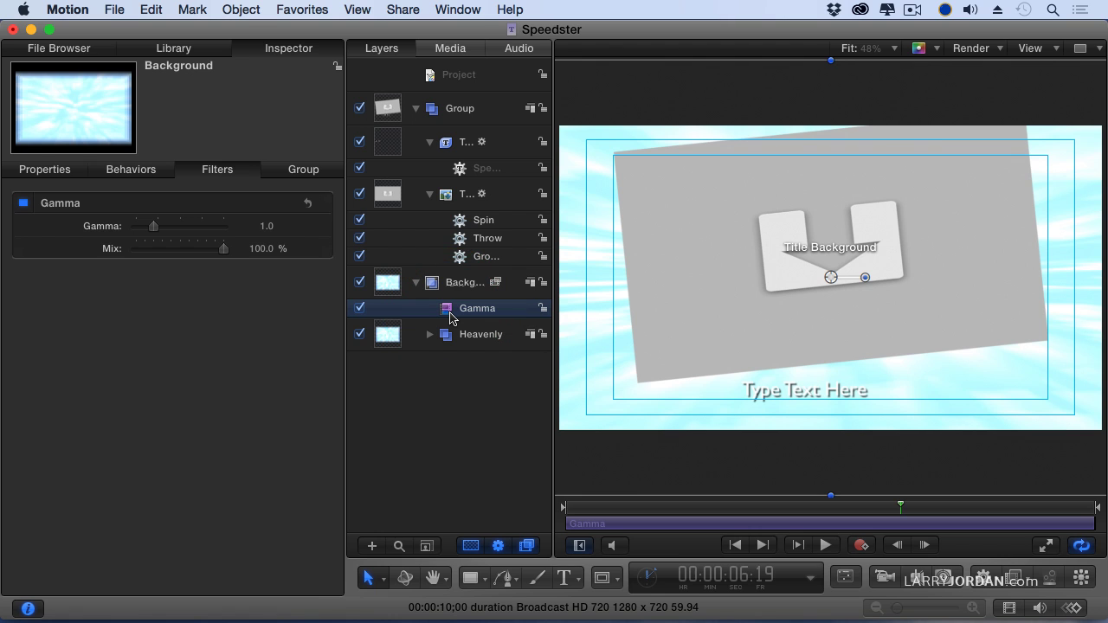
{"action": "key", "text": "F7"}
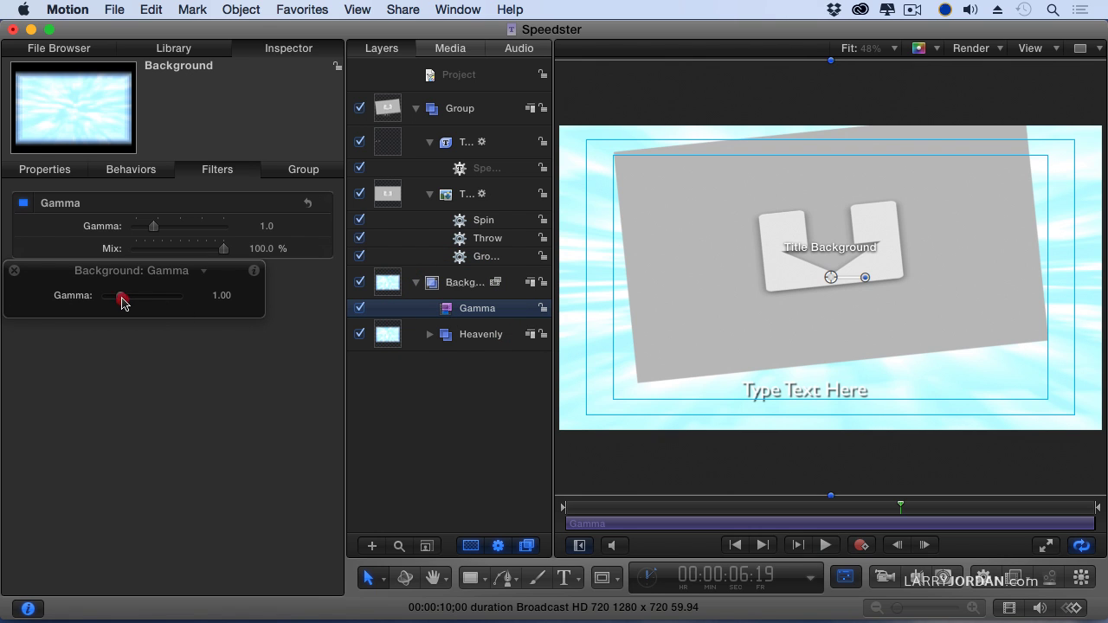
{"action": "left_click_drag", "start_coordinate": [122, 302], "coordinate": [117, 305]}
{"action": "left_click_drag", "start_coordinate": [113, 304], "coordinate": [115, 309]}
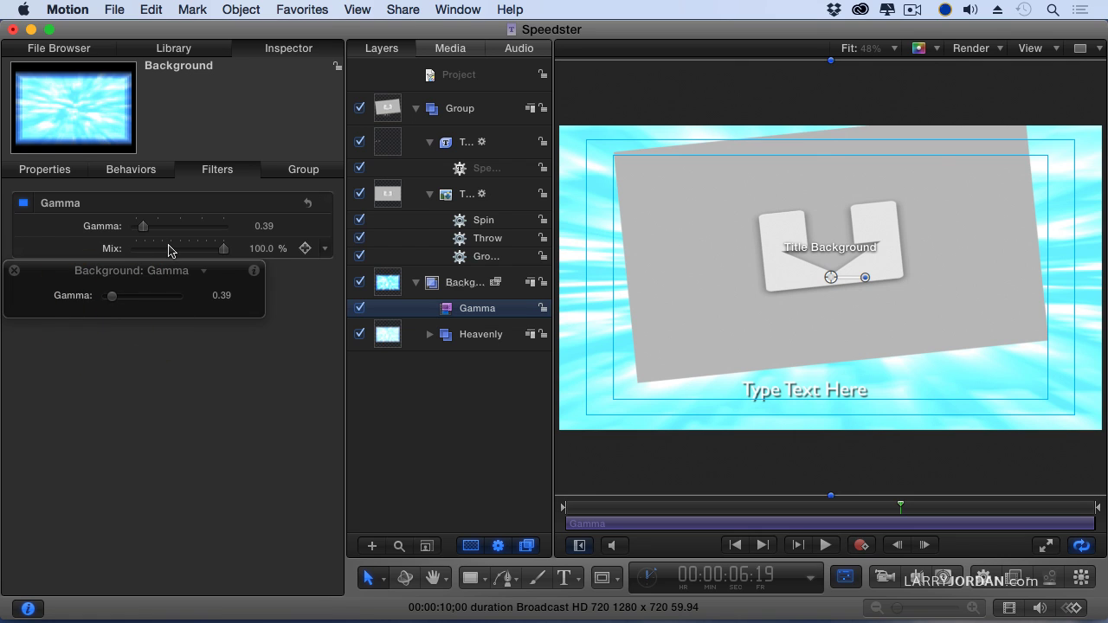
- Lower the Background group's opacity to 10% in the Properties pane
{"action": "left_click", "coordinate": [33, 170]}
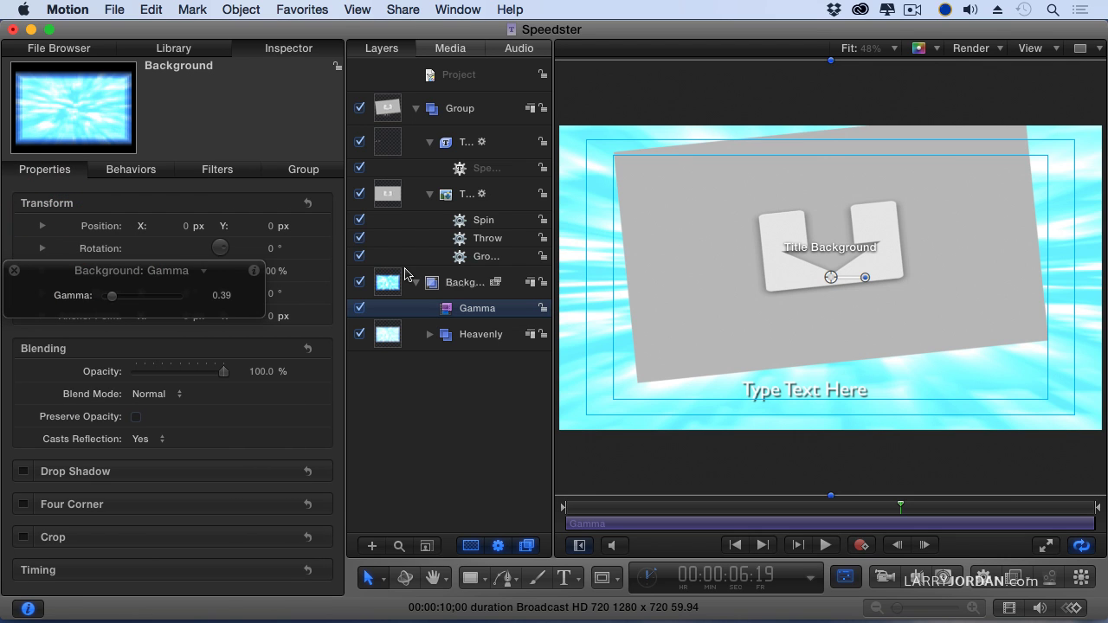
{"action": "left_click", "coordinate": [451, 286]}
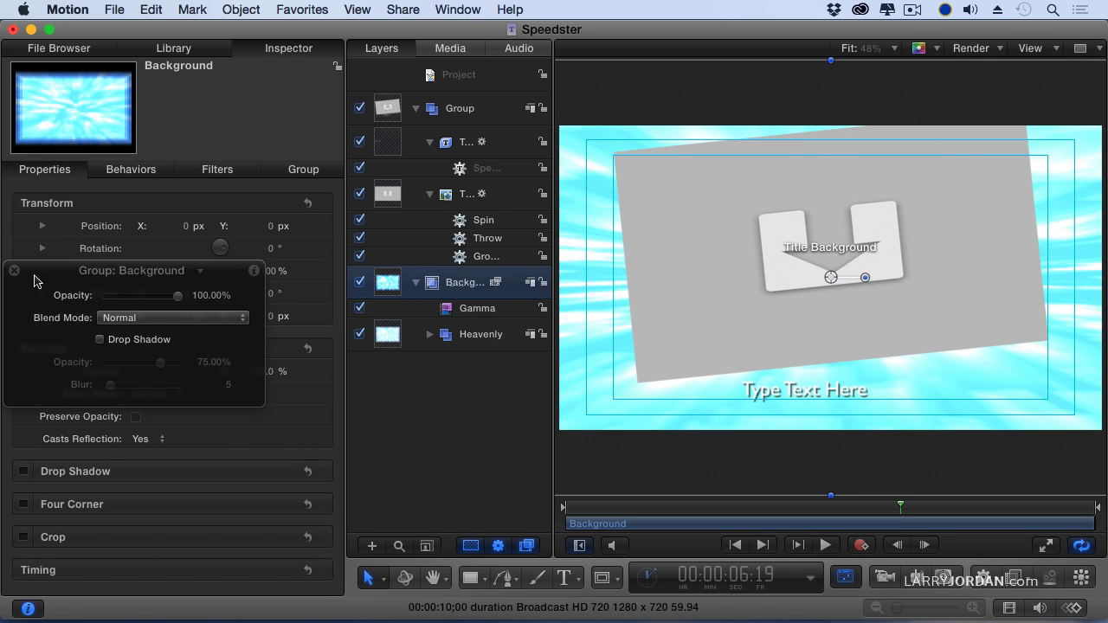
{"action": "left_click", "coordinate": [14, 270]}
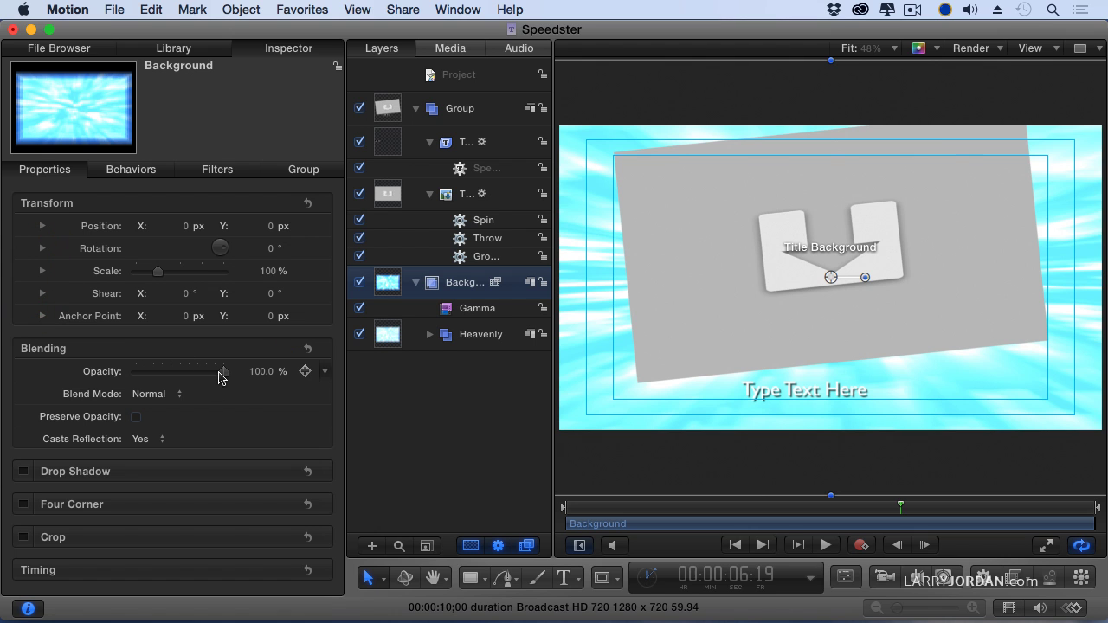
{"action": "left_click_drag", "start_coordinate": [222, 372], "coordinate": [145, 374]}
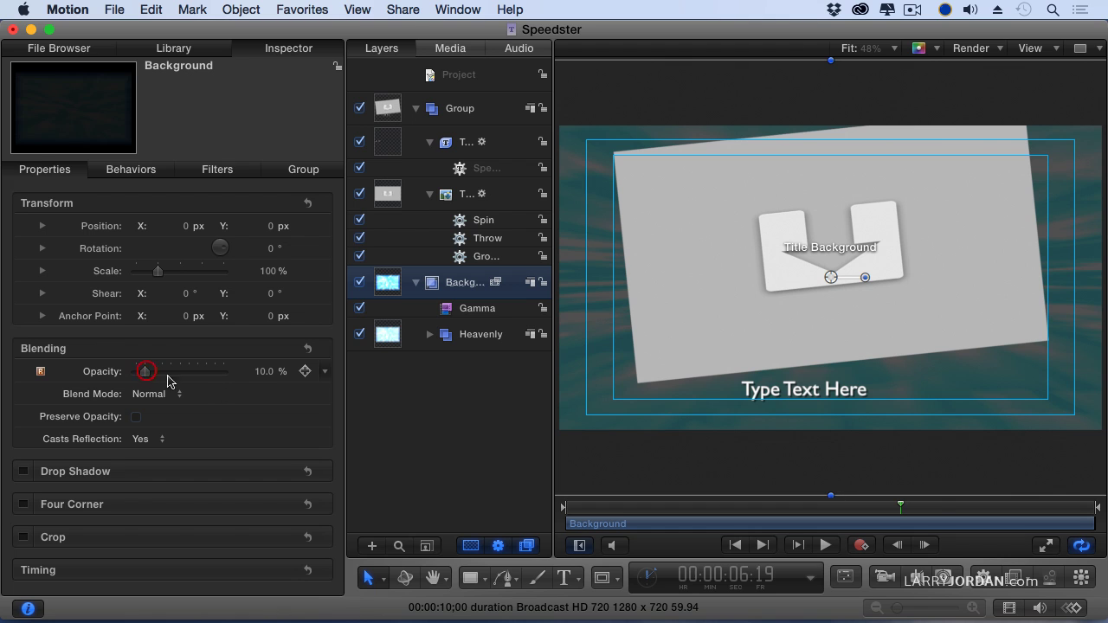
{"action": "key", "text": "Home"}
{"action": "key", "text": "space"}
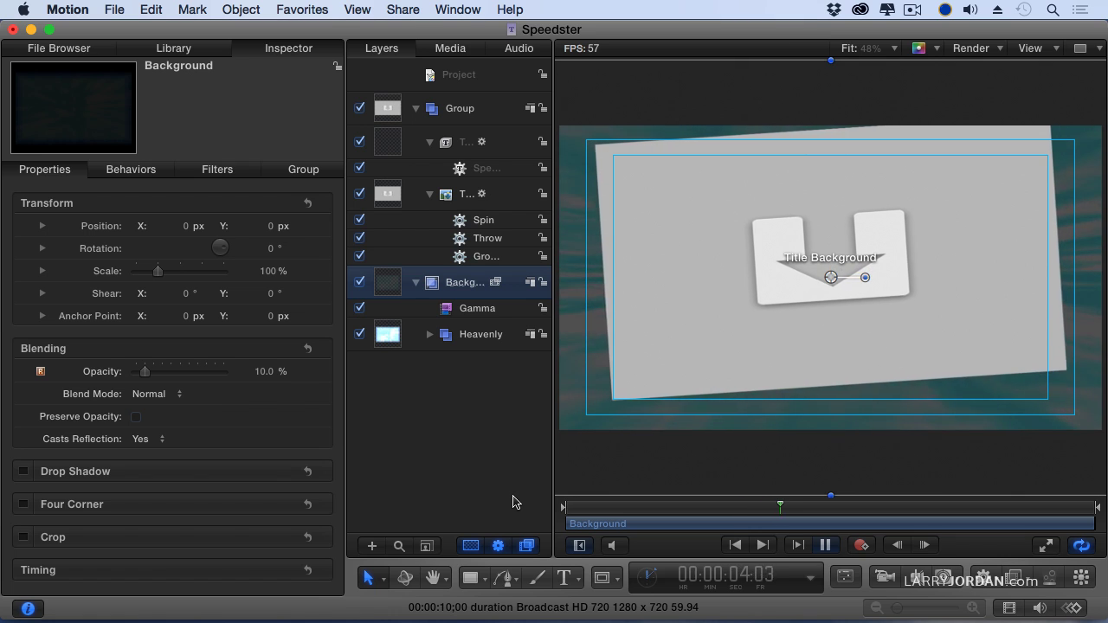
{"action": "key", "text": "space"}
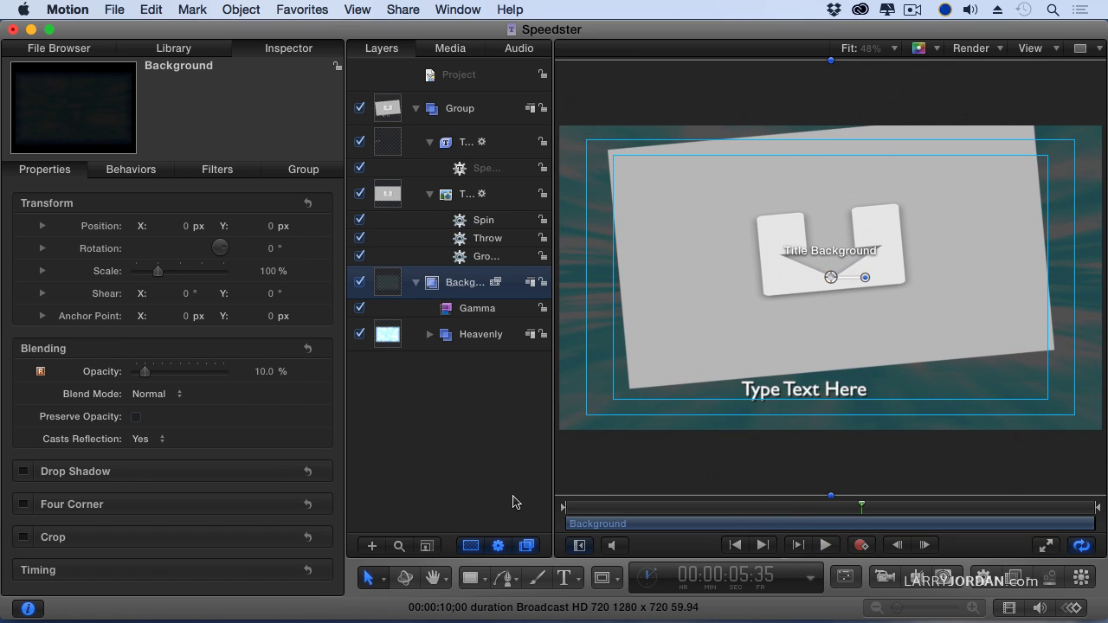